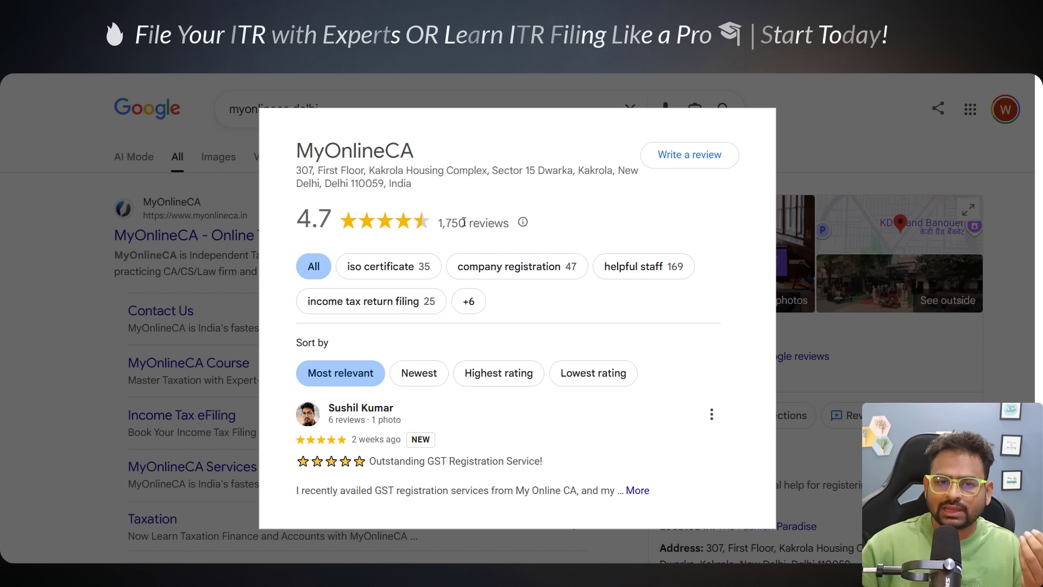
left_click_drag(451, 223, 470, 228)
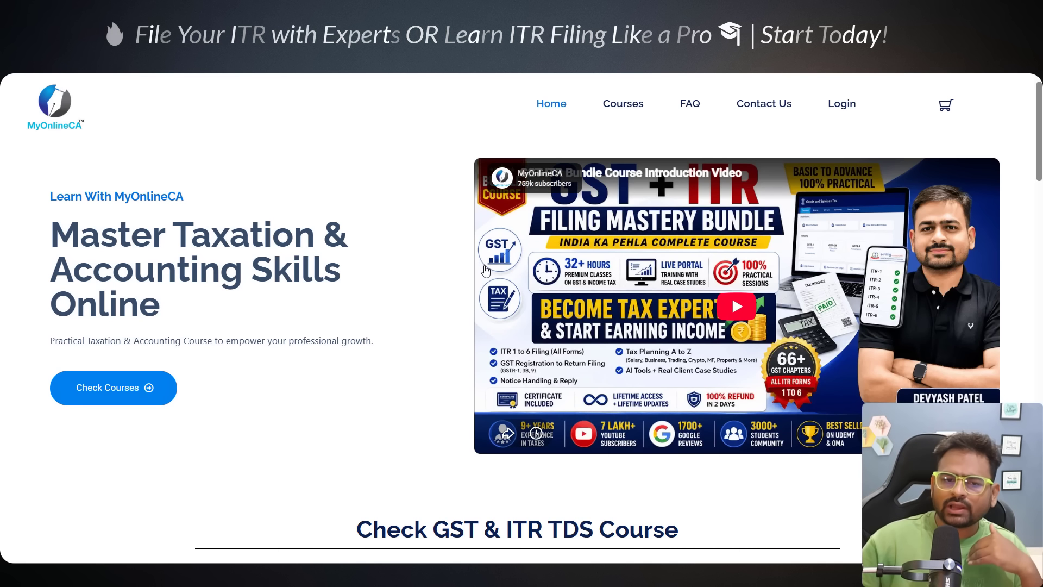
scroll(386, 312, "down", 10)
scroll(387, 312, "up", 12)
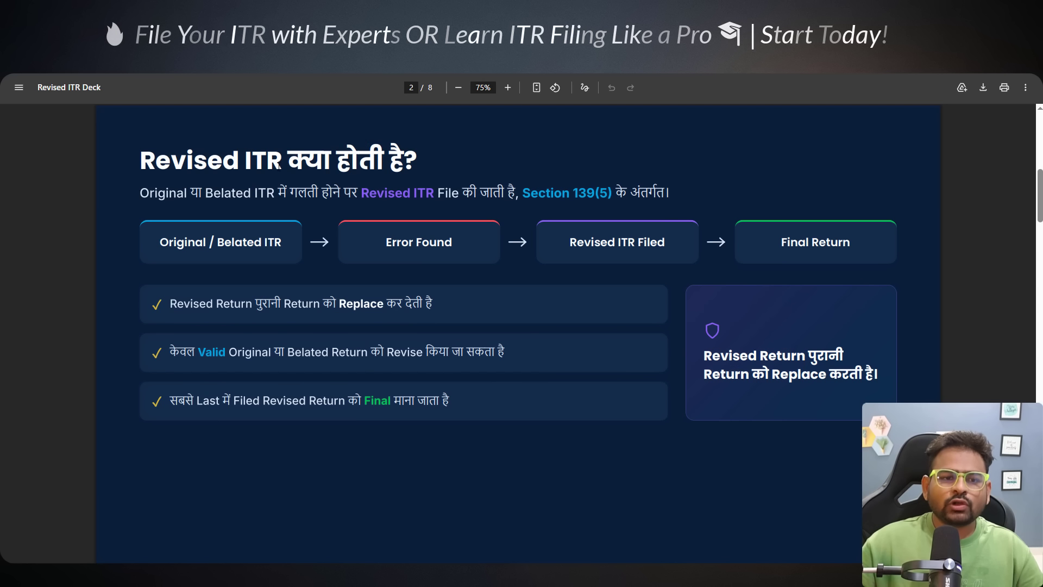
Step: Review the Revised ITR deck's definition slide and the AY 2026-27 deadlines with their additional fee periods
left_click_drag(208, 161, 400, 167)
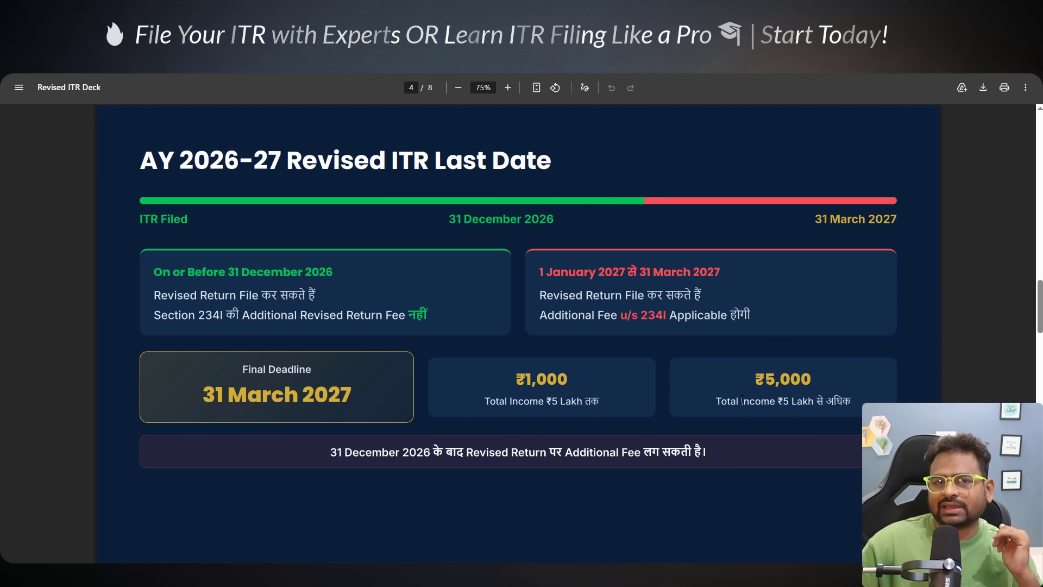
left_click_drag(576, 272, 708, 277)
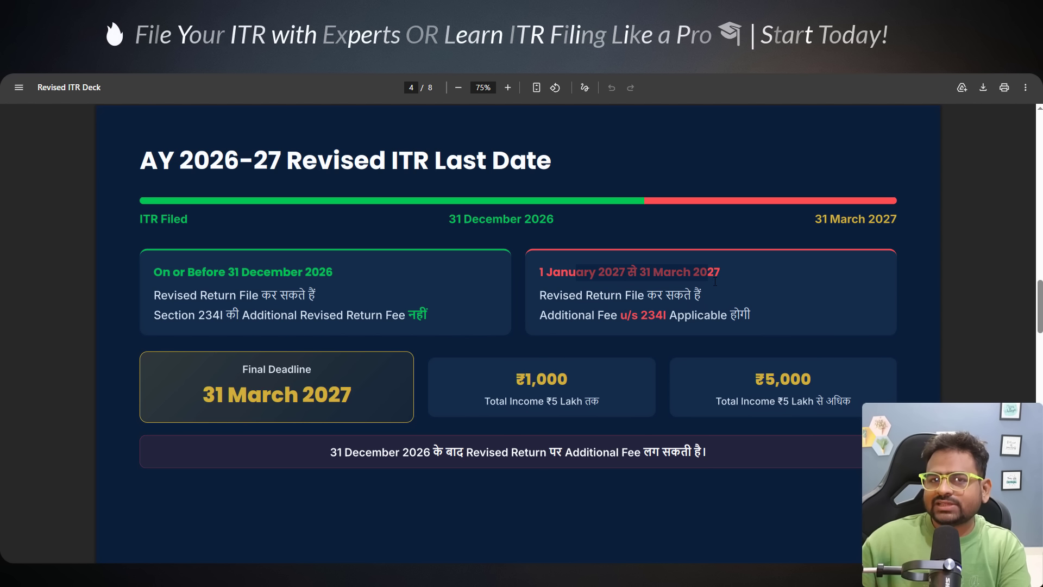
left_click(708, 277)
left_click_drag(241, 271, 343, 276)
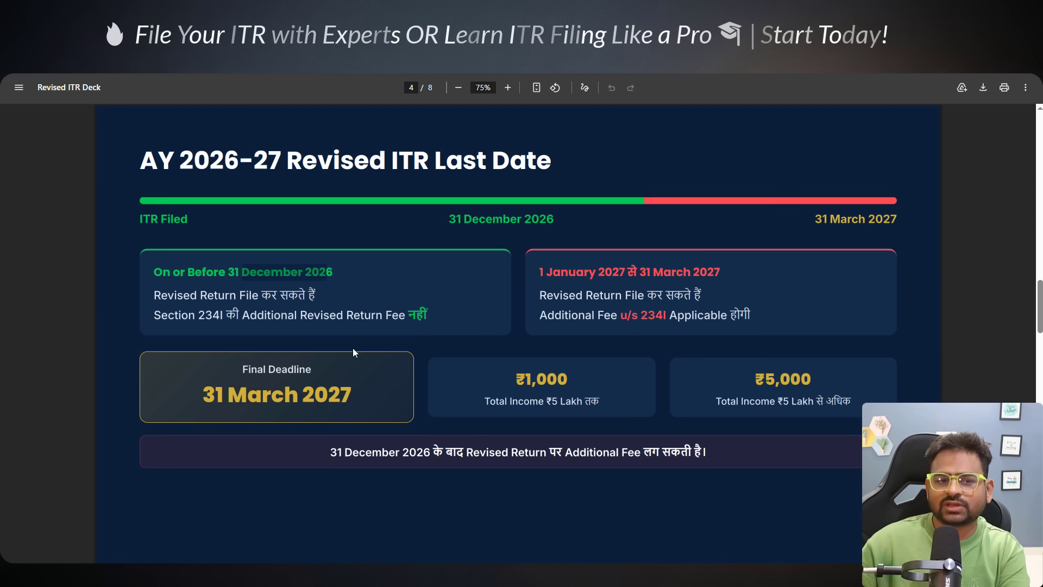
left_click(347, 323)
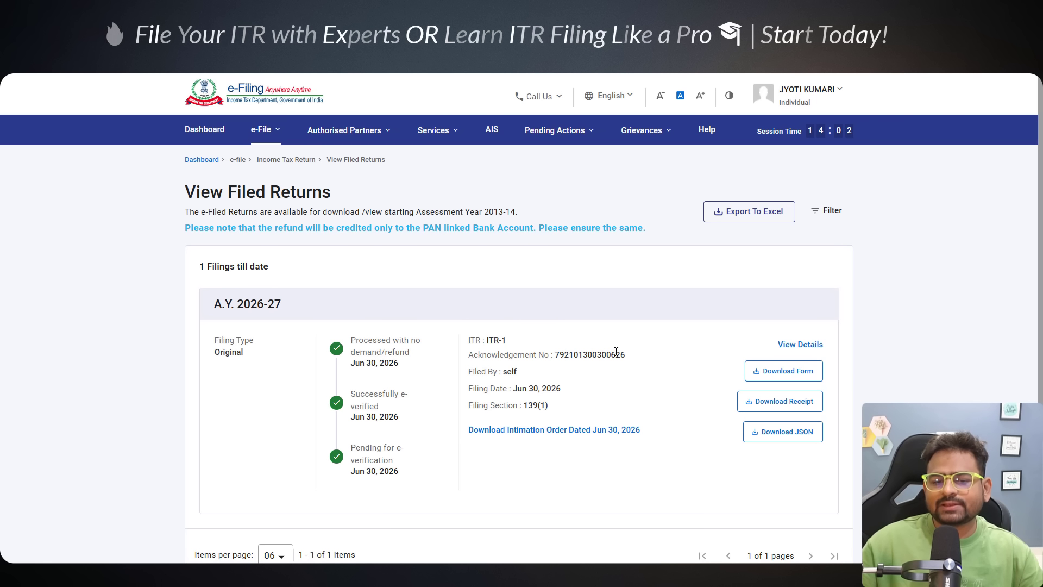
Step: Open the filed income tax returns list and find the A.Y. 2026-27 filing
left_click_drag(213, 304, 298, 316)
scroll(298, 316, "down", 3)
scroll(271, 149, "up", 3)
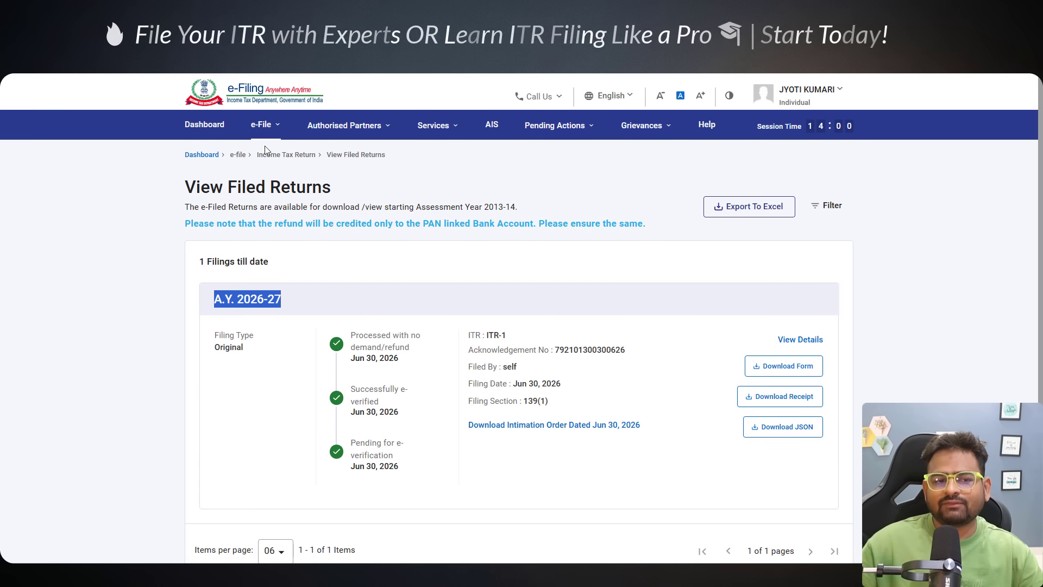
left_click(263, 129)
left_click(299, 160)
left_click(489, 194)
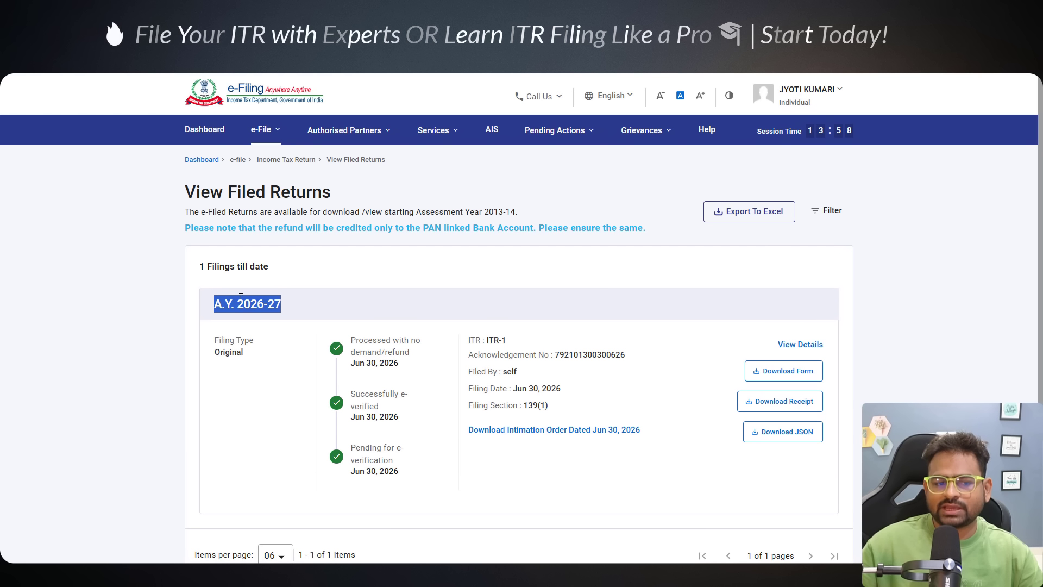
Step: Copy the acknowledgement number of the original A.Y. 2026-27 return and check its processing date
left_click(666, 388)
left_click_drag(491, 356, 538, 356)
double_click(590, 356)
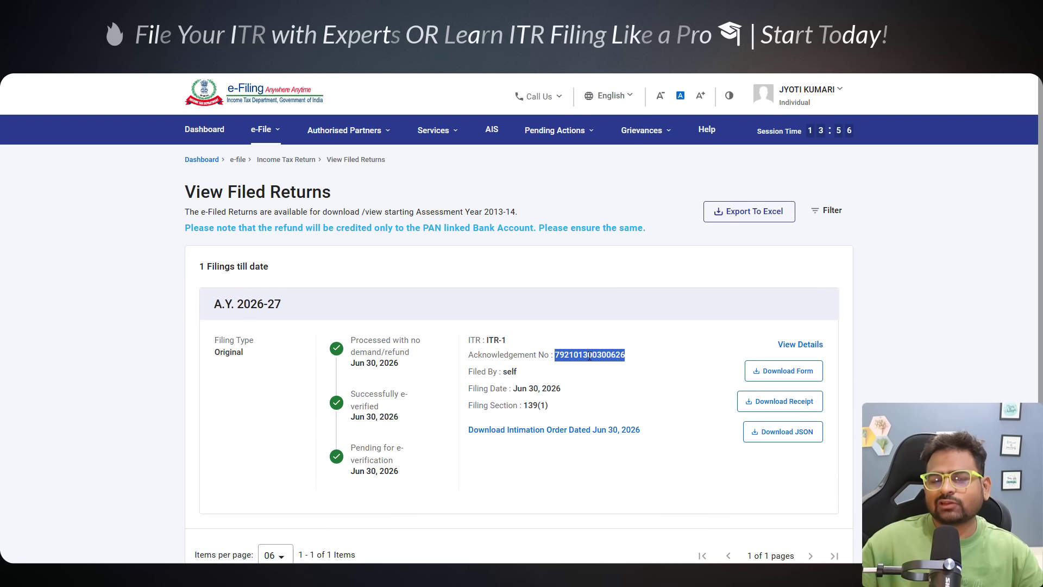
right_click(590, 356)
left_click(601, 365)
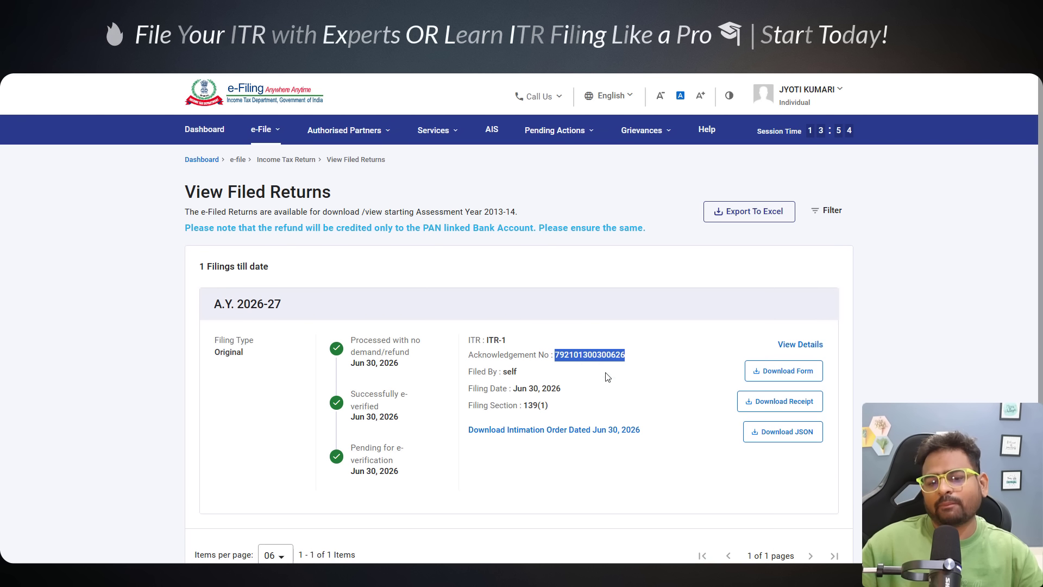
left_click_drag(355, 363, 397, 366)
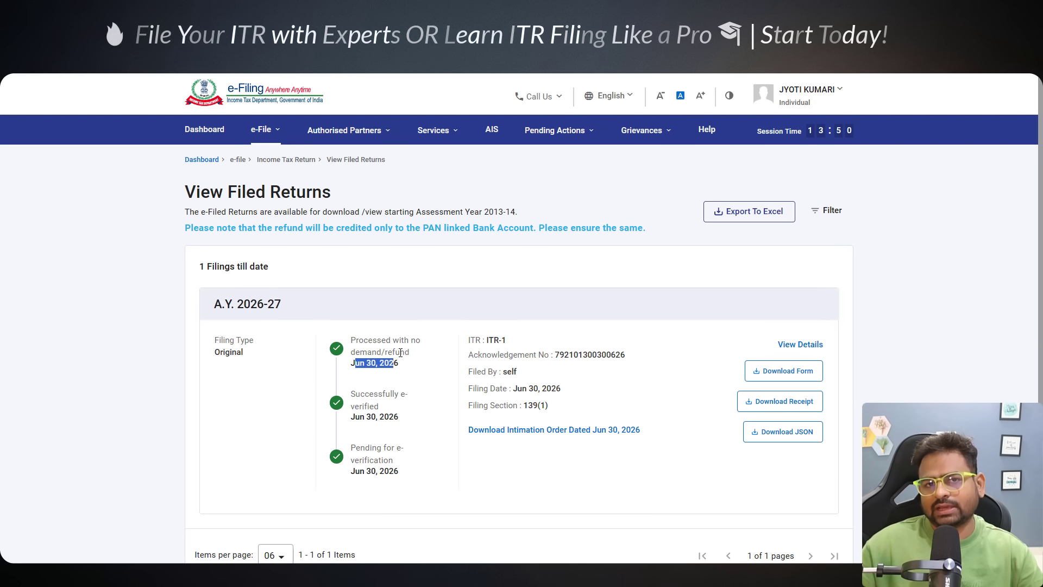
Step: Start filing an income tax return for assessment year 2026-27 (Current A.Y.) in online mode
left_click(263, 136)
mouse_move(266, 158)
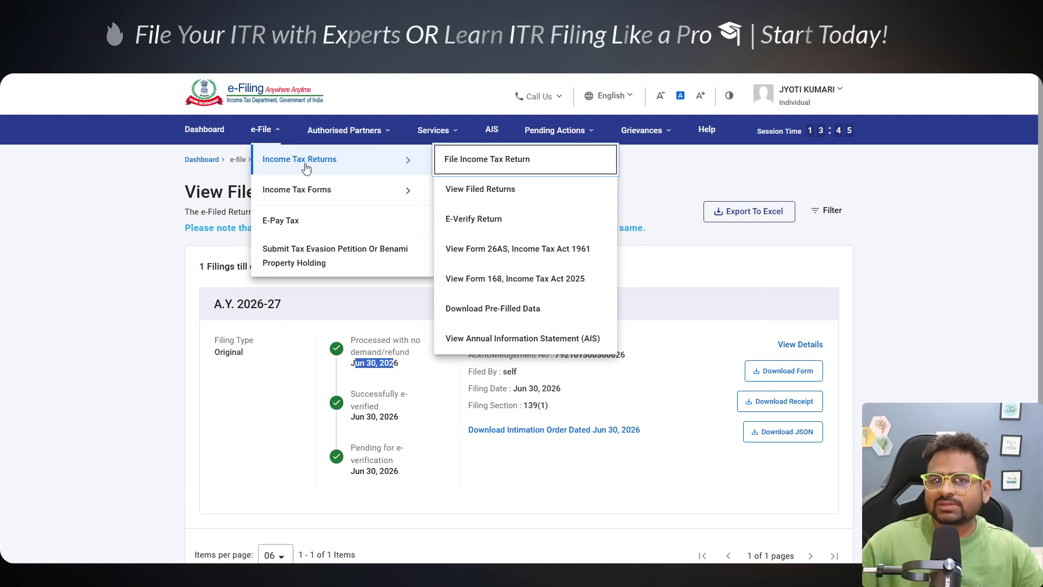
left_click(528, 175)
left_click(263, 272)
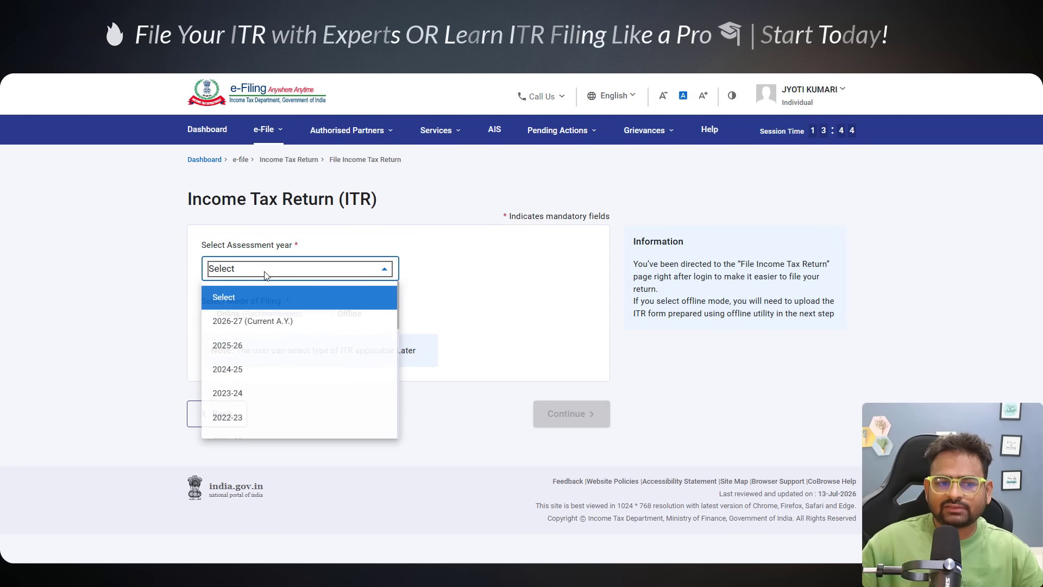
left_click(256, 321)
left_click(291, 314)
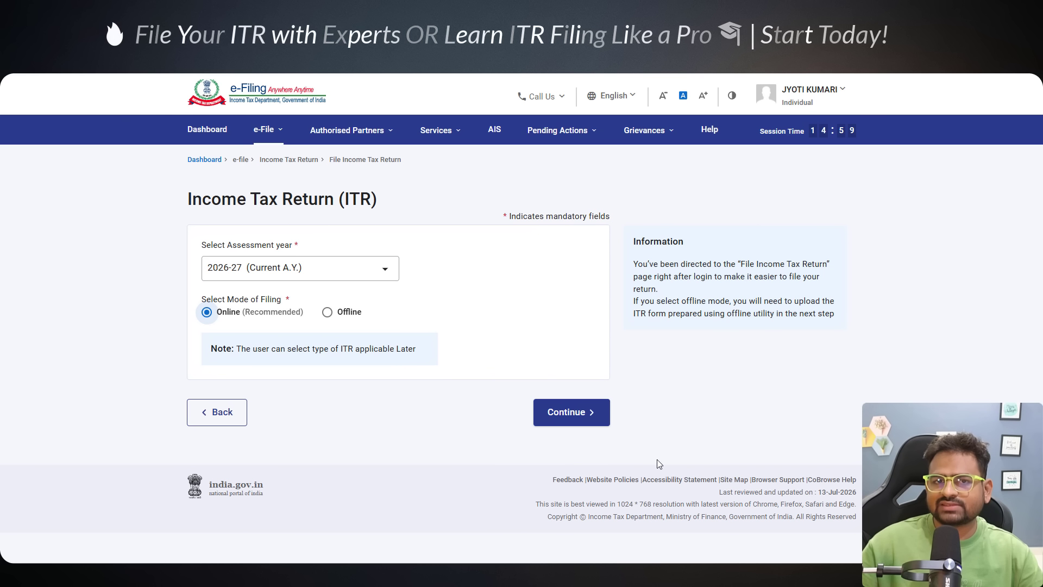
left_click(579, 416)
left_click(791, 399)
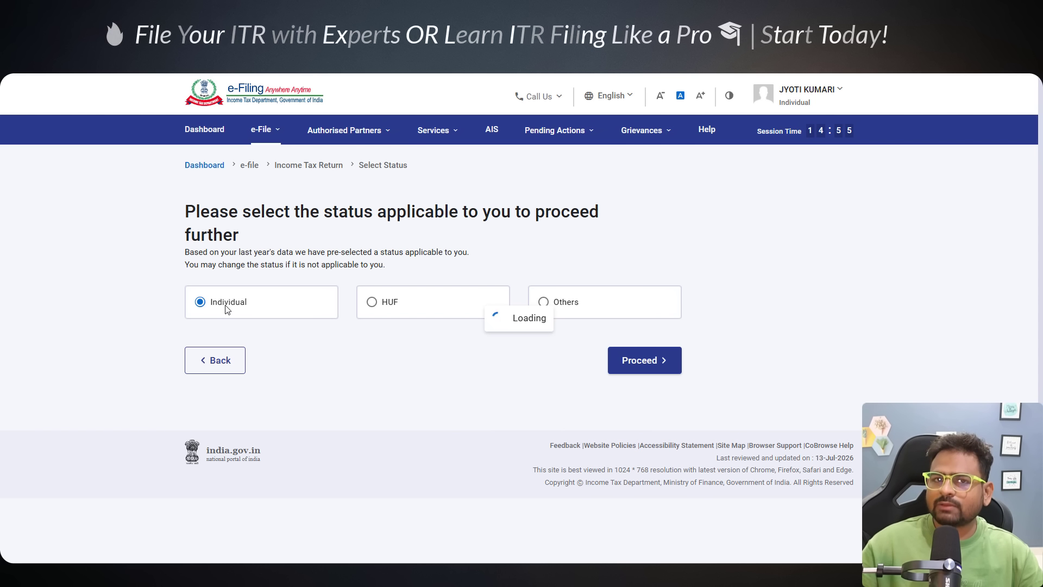
Step: Choose the ITR-1 form, acknowledge the default tax regime notice, and start the return
left_click(521, 298)
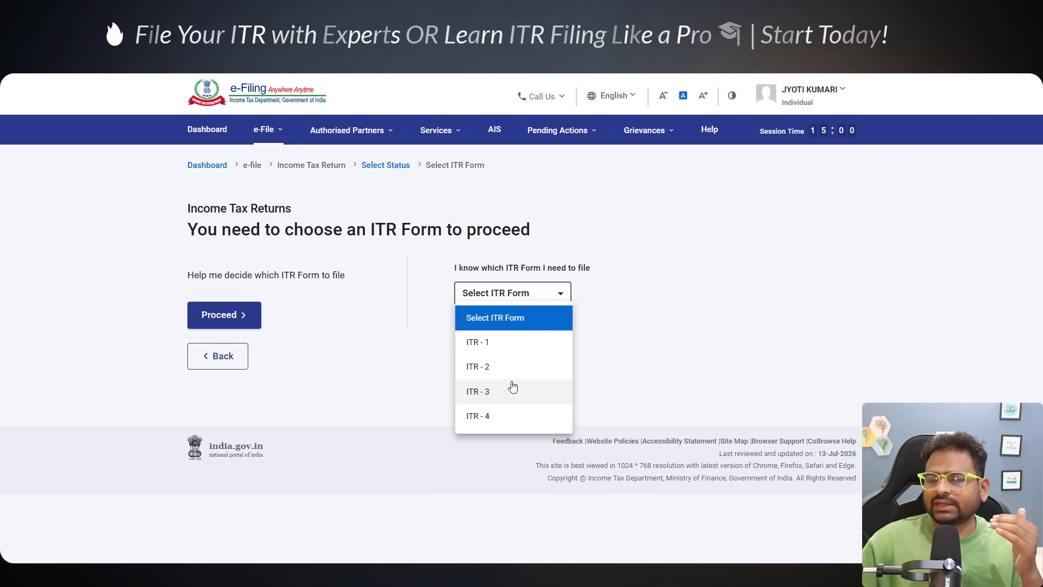
left_click(512, 342)
left_click(559, 425)
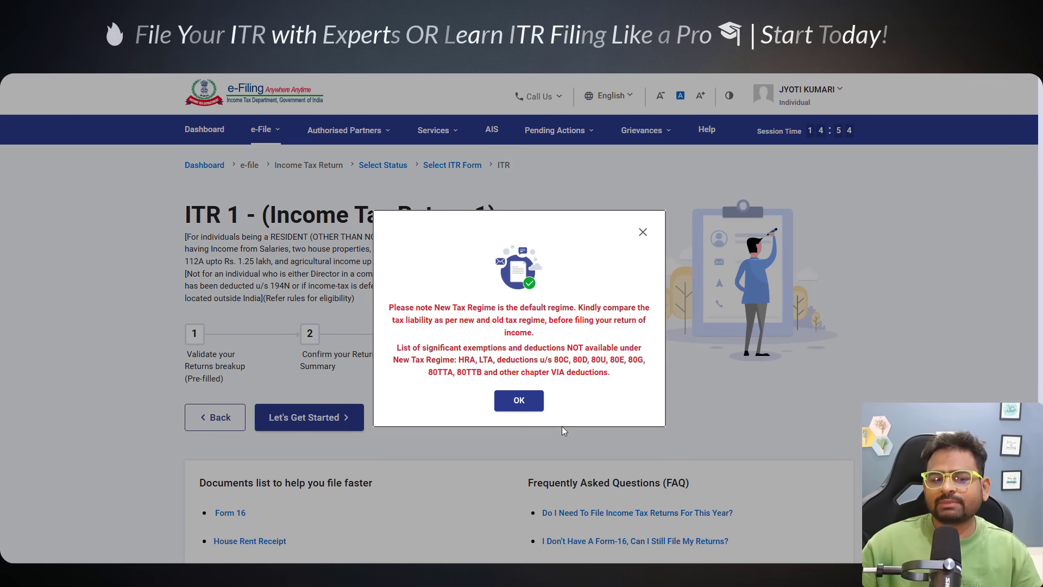
left_click(505, 400)
left_click(311, 420)
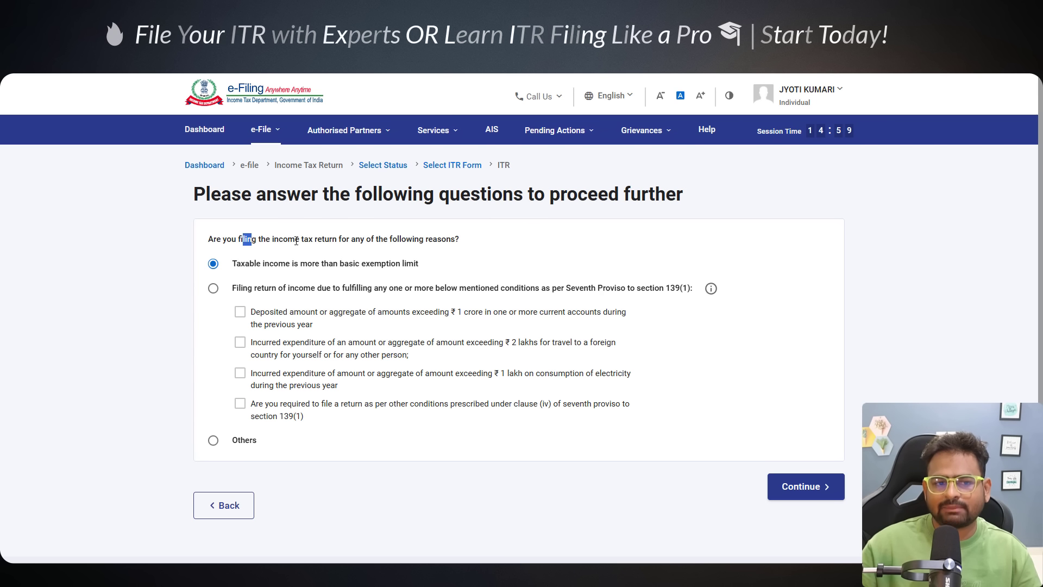
Step: Proceed with taxable income above the basic exemption limit as the filing reason and open the Personal Information section
left_click_drag(243, 239, 366, 239)
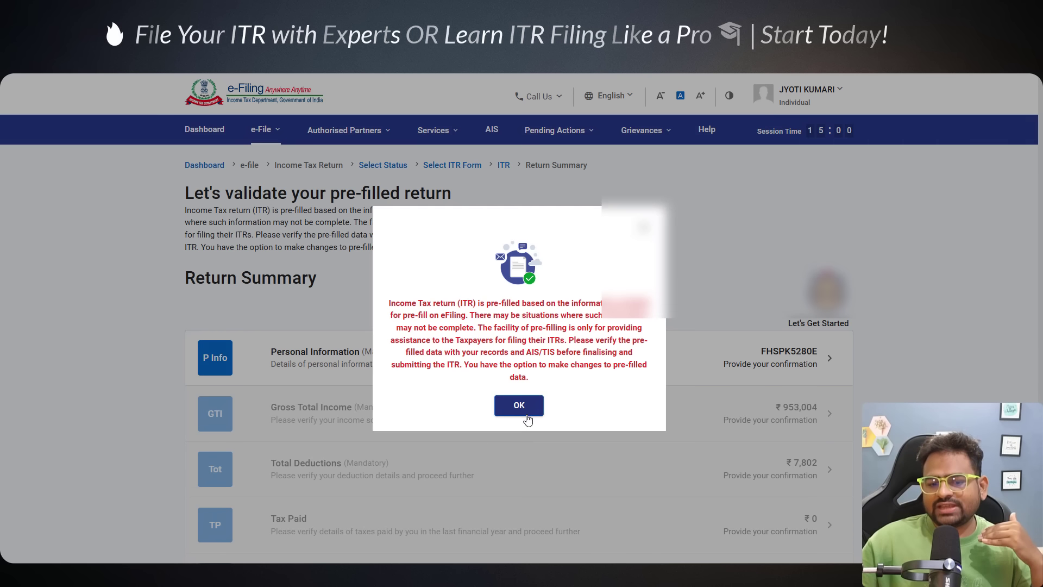
left_click(519, 406)
scroll(559, 438, "down", 5)
scroll(559, 438, "up", 5)
scroll(560, 438, "down", 5)
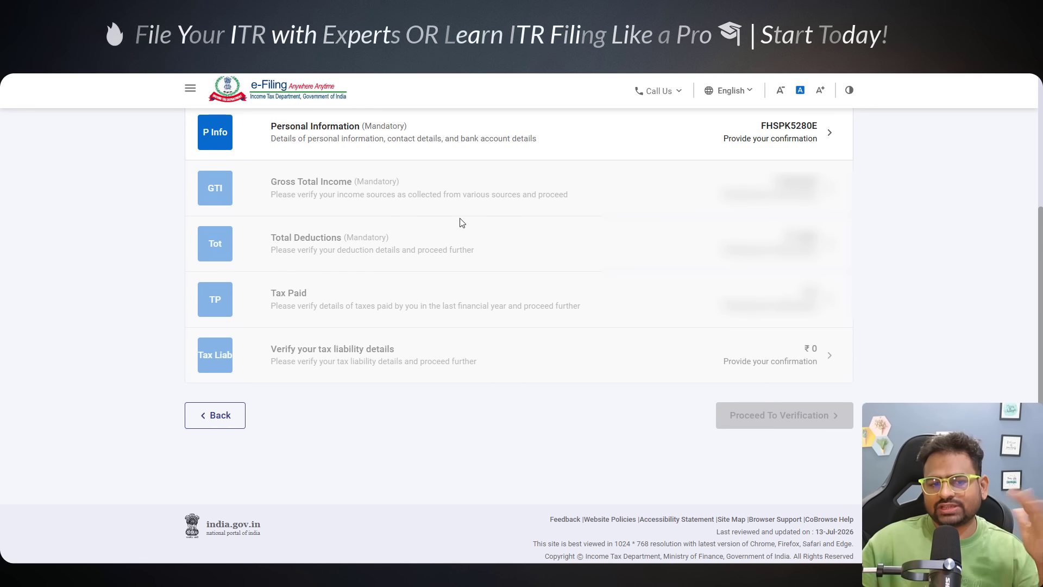
left_click(413, 139)
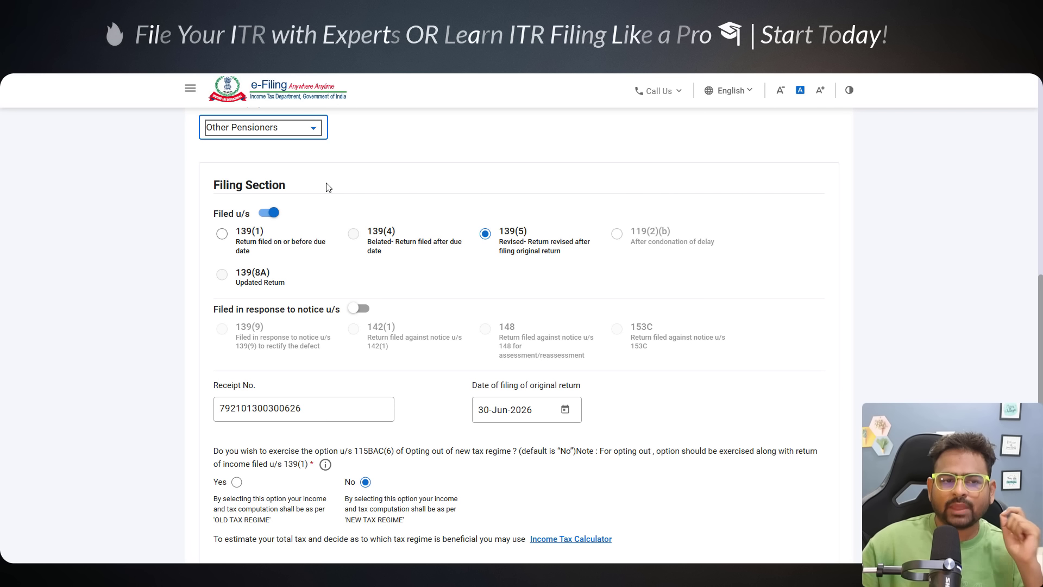
Step: Select 139(5), revised return after filing the original, as the filing section
left_click_drag(220, 186, 281, 190)
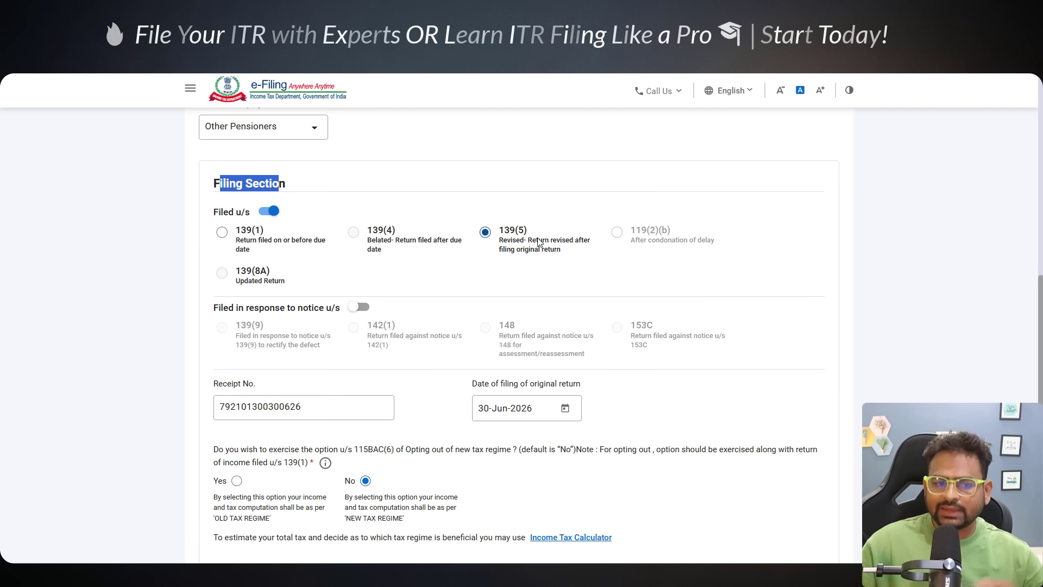
left_click(491, 232)
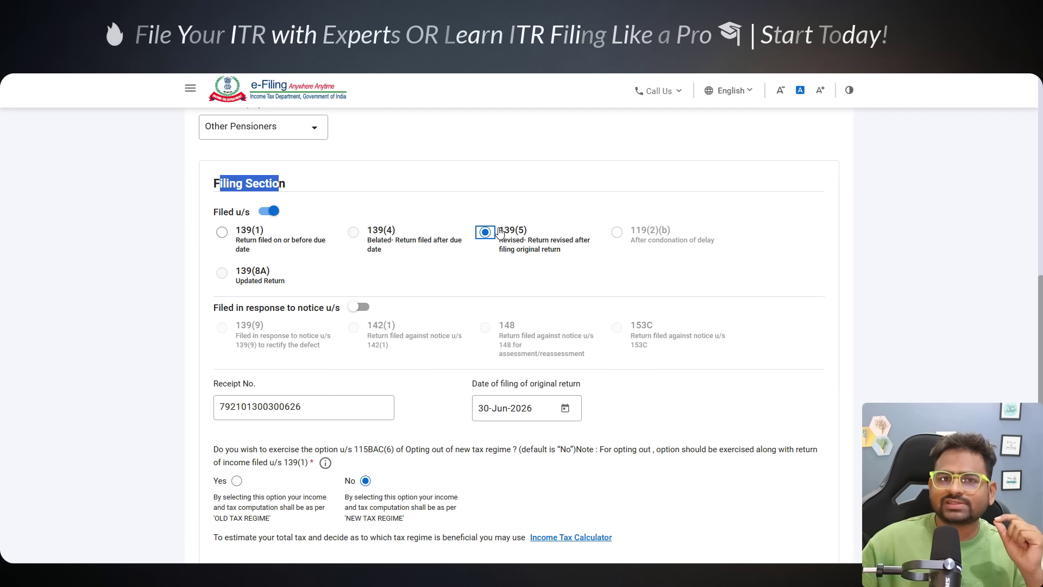
scroll(498, 231, "down", 1)
left_click_drag(528, 146, 559, 173)
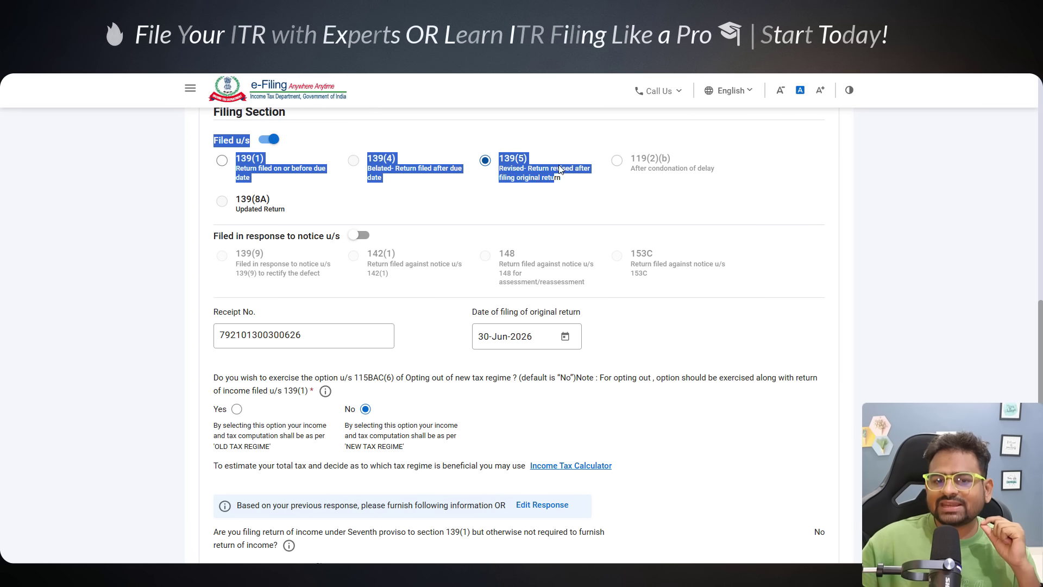
triple_click(524, 170)
left_click(208, 307)
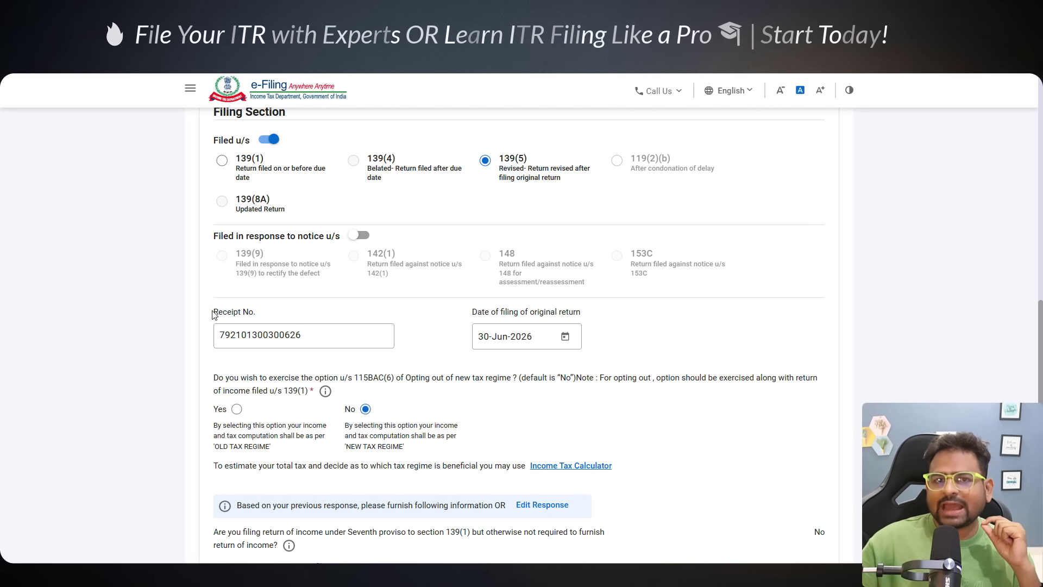
Step: Enter the original return's acknowledgement number as the receipt number and open the calendar for its filing date
left_click_drag(213, 315, 282, 320)
left_click_drag(468, 314, 574, 316)
scroll(575, 311, "down", 2)
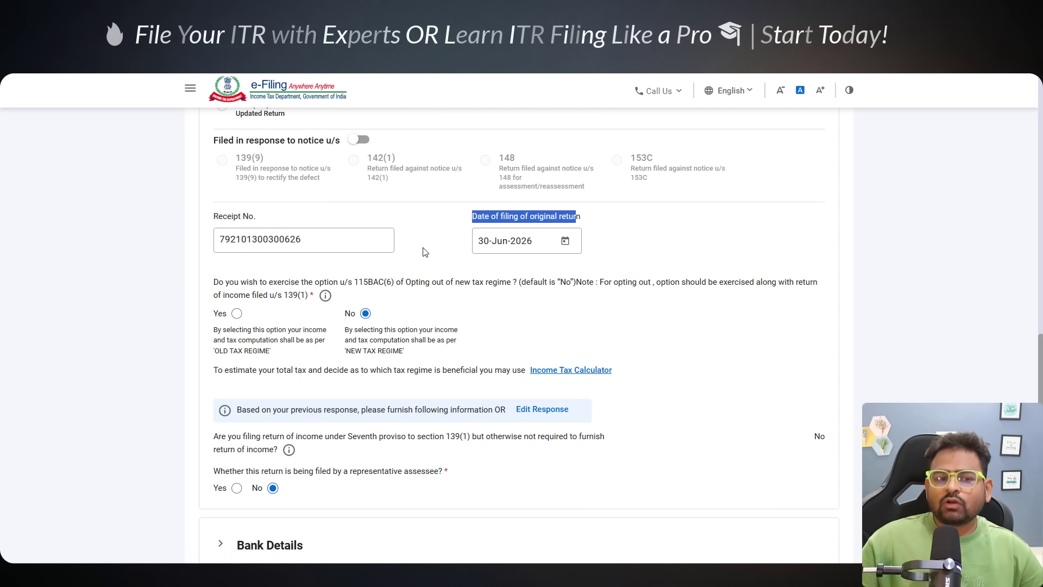
double_click(240, 242)
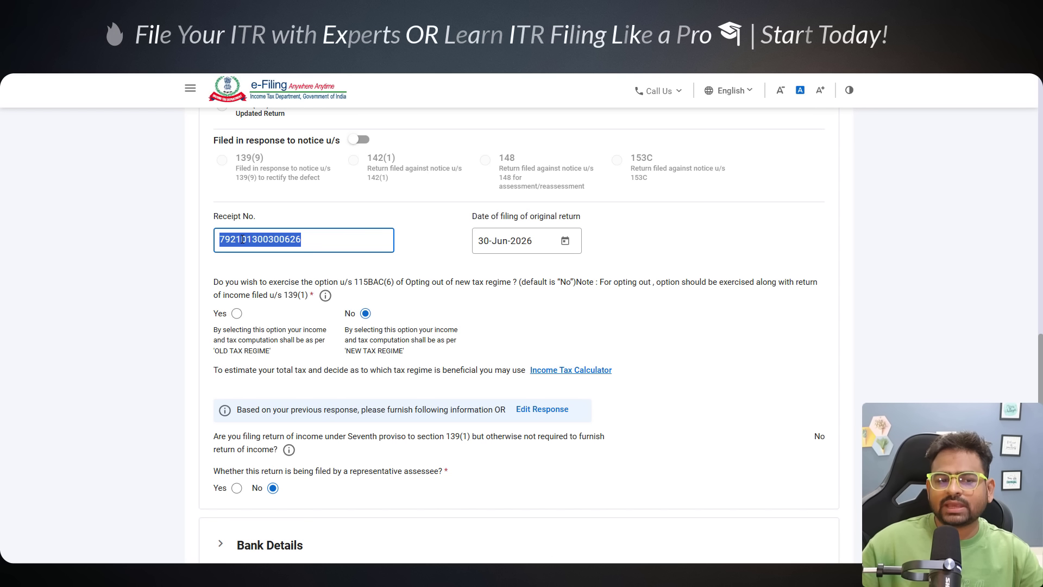
key("ctrl+v")
key("shift+End")
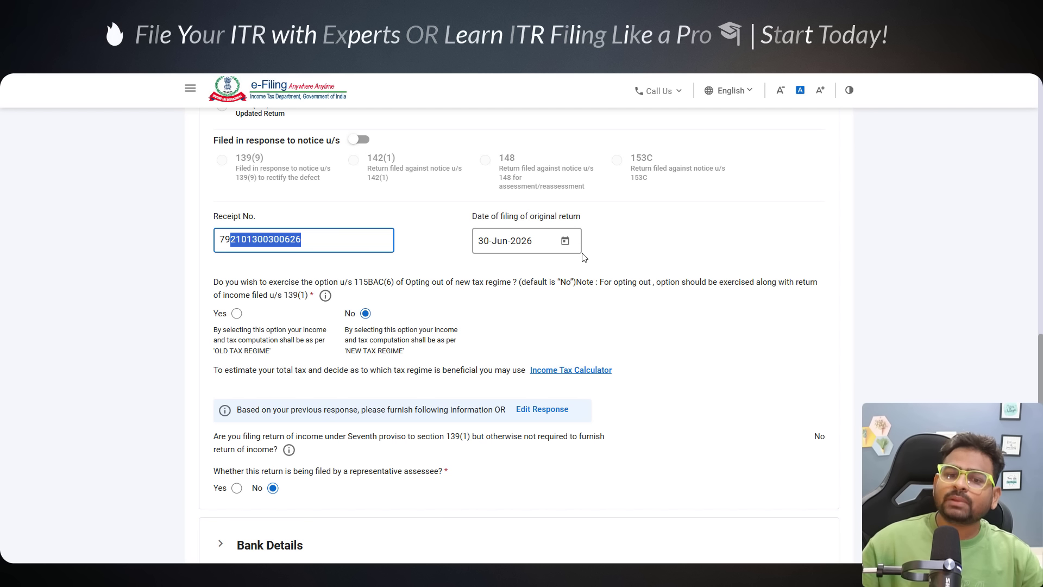
left_click(566, 243)
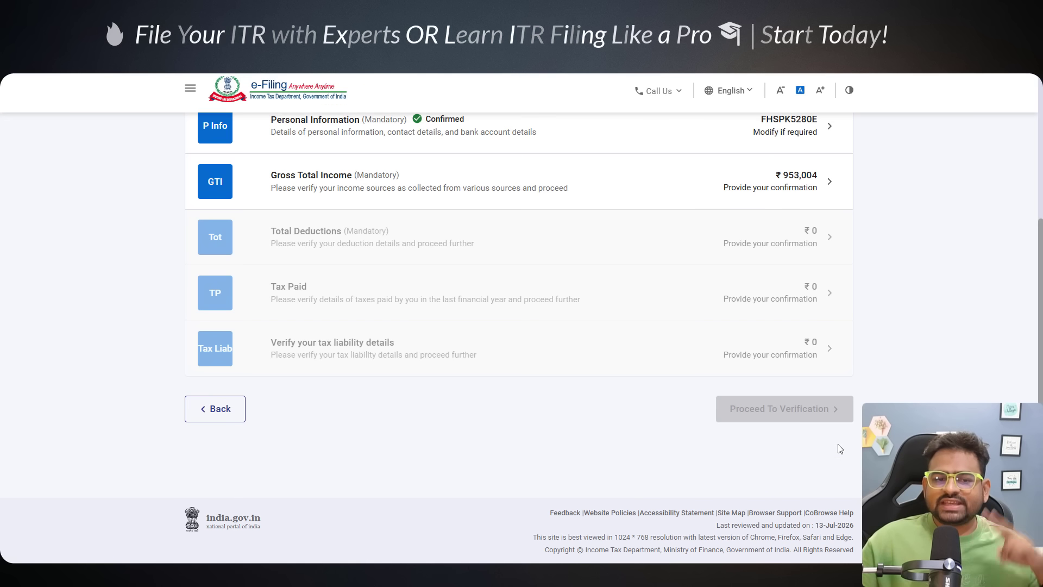
Step: Open the B1 Income From Salary details under Gross Total Income, check the section 17(1) salary, and save them
left_click(542, 197)
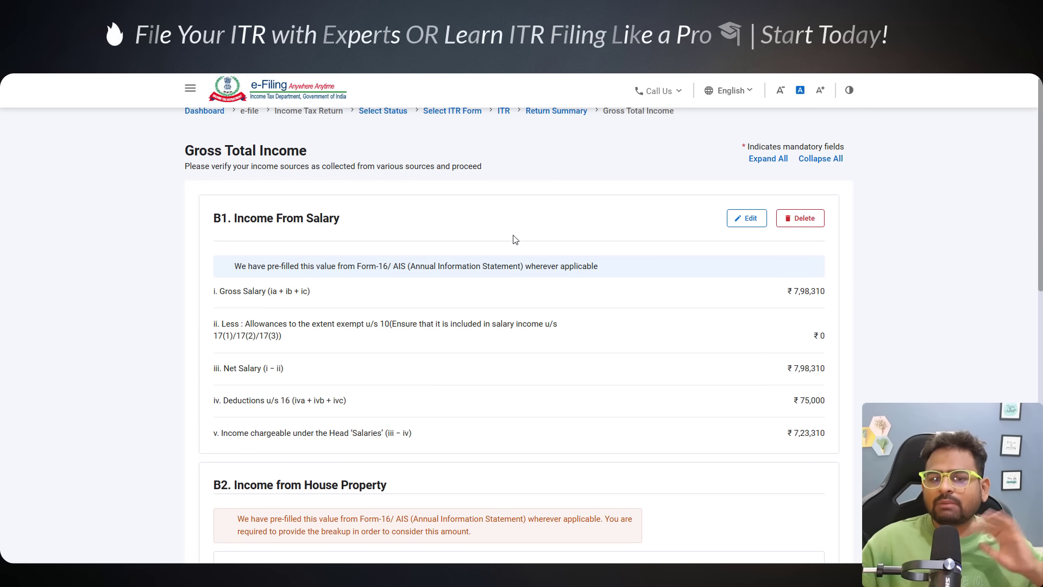
left_click(745, 216)
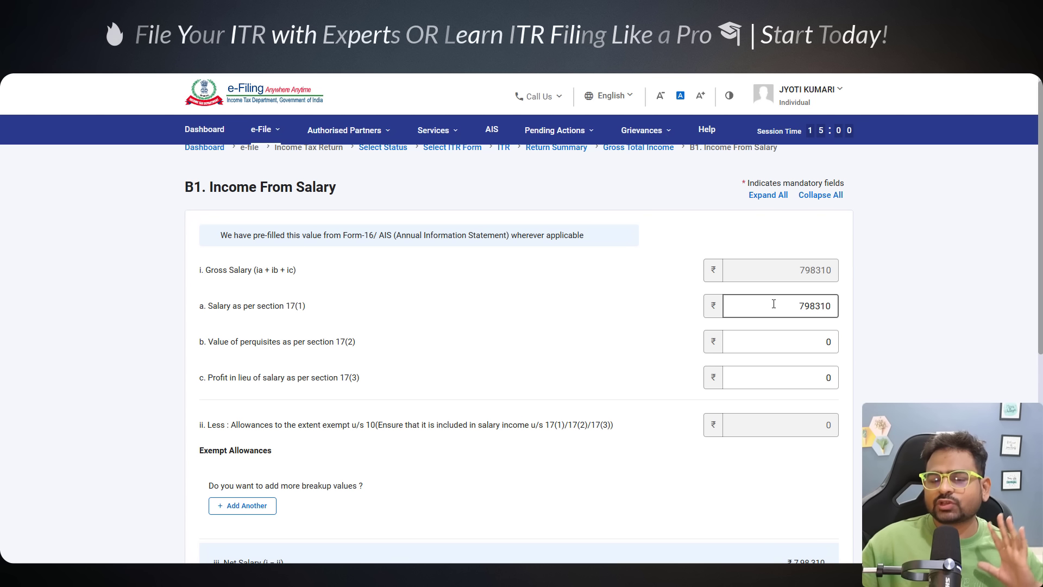
left_click_drag(774, 297, 874, 317)
scroll(856, 308, "down", 6)
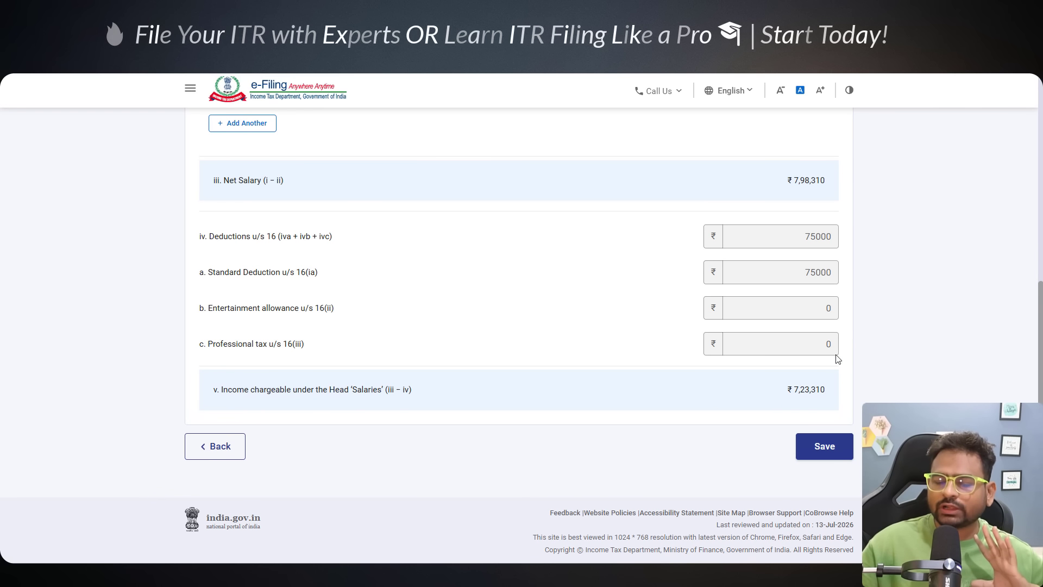
left_click(822, 447)
Step: Review the salary, house property, other sources and exempt income sections under Gross Total Income
scroll(657, 347, "up", 10)
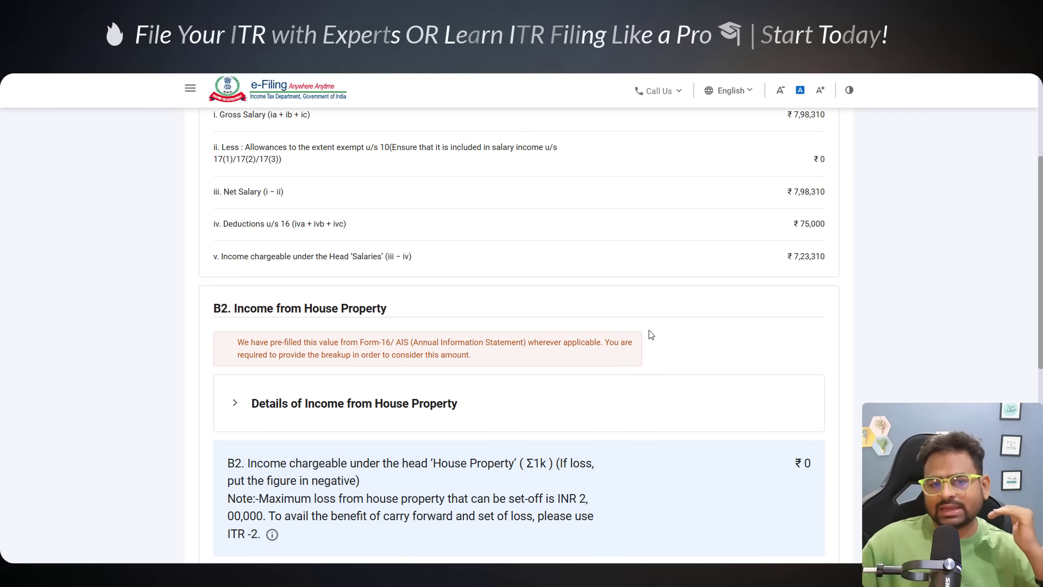
scroll(382, 299, "down", 4)
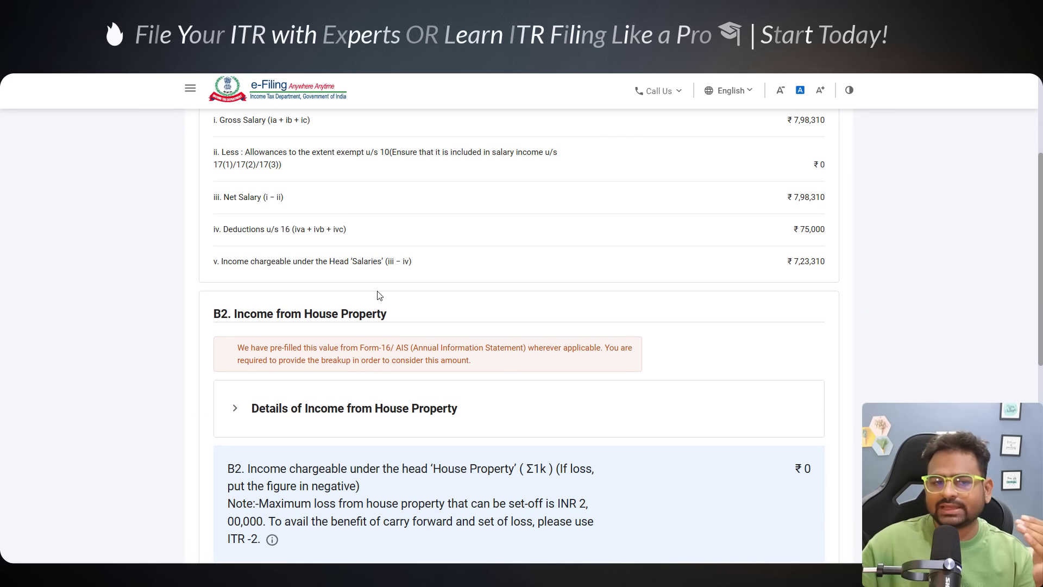
scroll(394, 364, "down", 3)
scroll(439, 374, "down", 5)
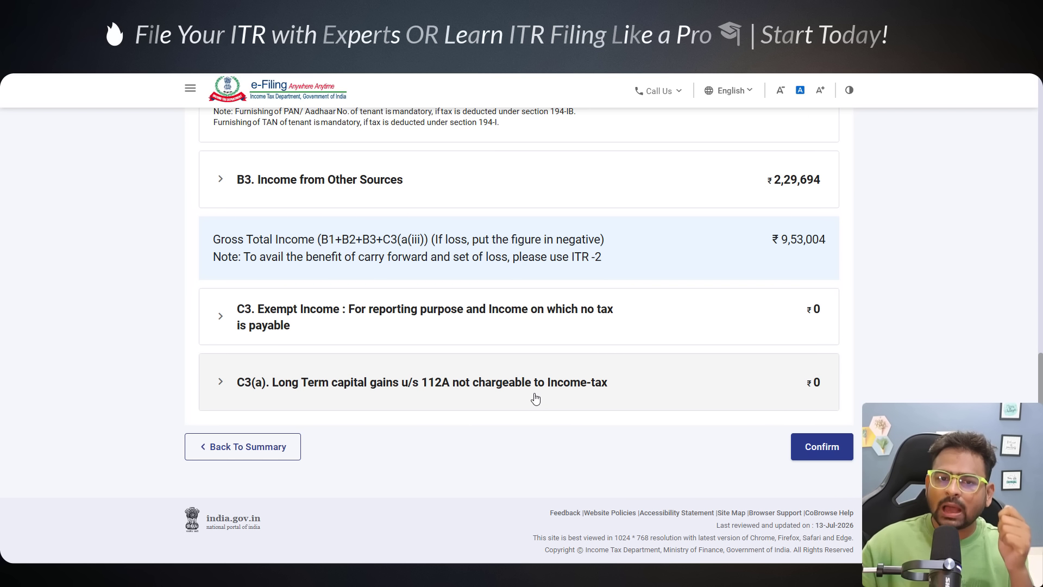
scroll(573, 326, "up", 6)
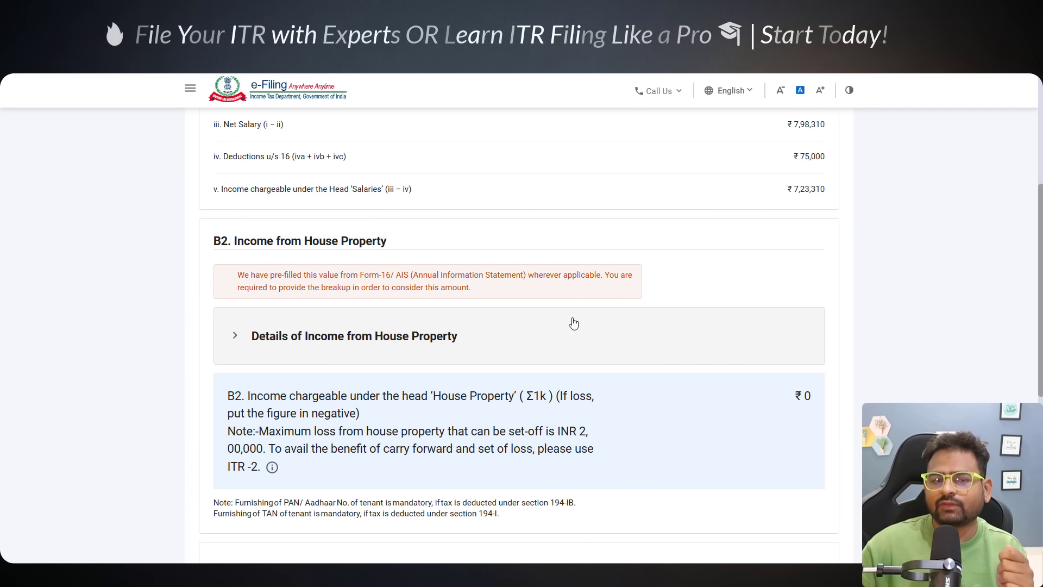
scroll(574, 323, "up", 3)
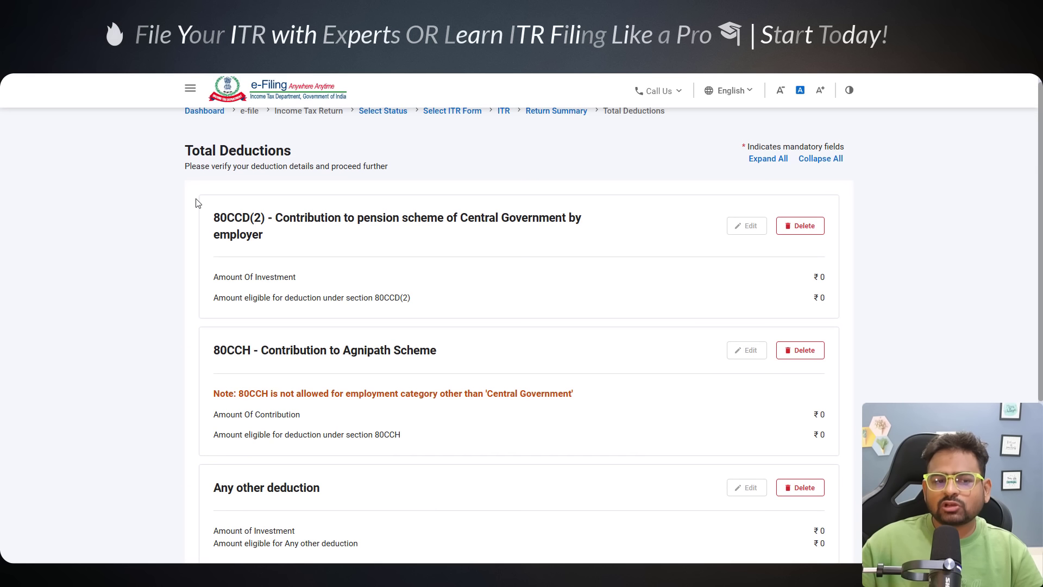
Step: Confirm the Total Deductions and Tax Paid sections, checking the TDS, TCS and advance tax schedules
scroll(591, 407, "down", 10)
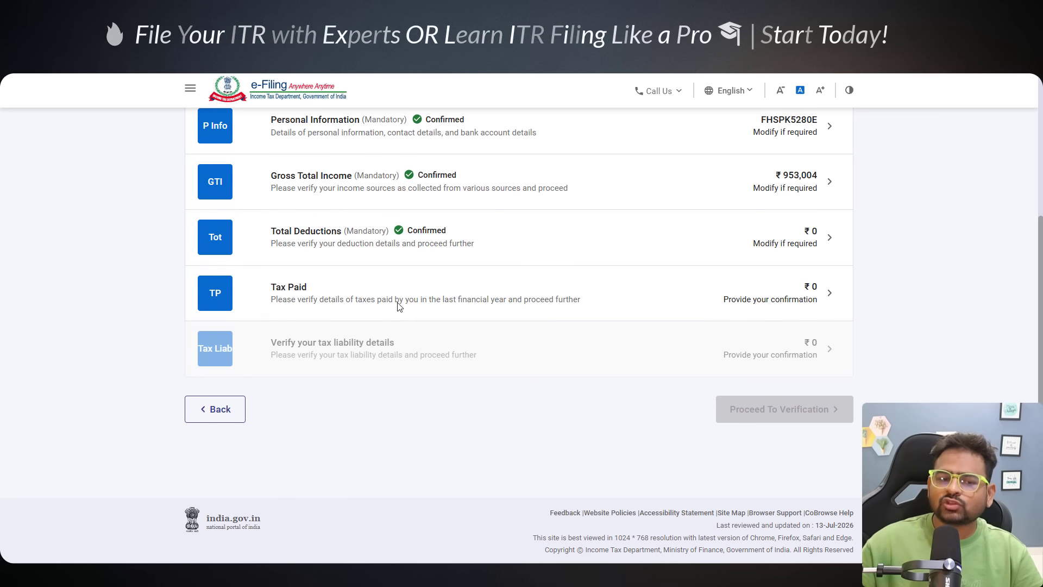
left_click(398, 305)
scroll(392, 320, "up", 3)
scroll(510, 310, "down", 3)
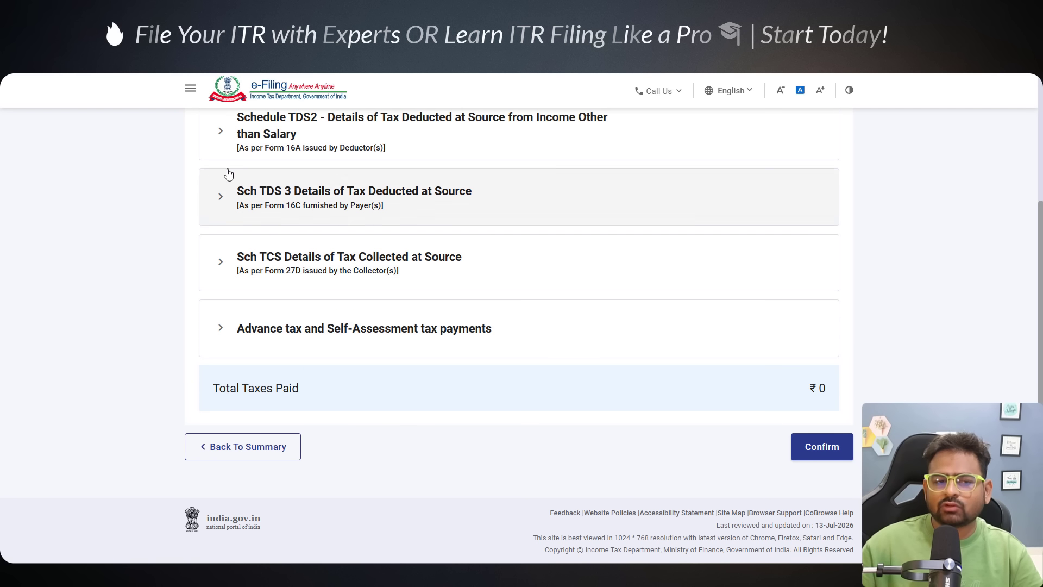
left_click(235, 144)
left_click(235, 144)
left_click(822, 446)
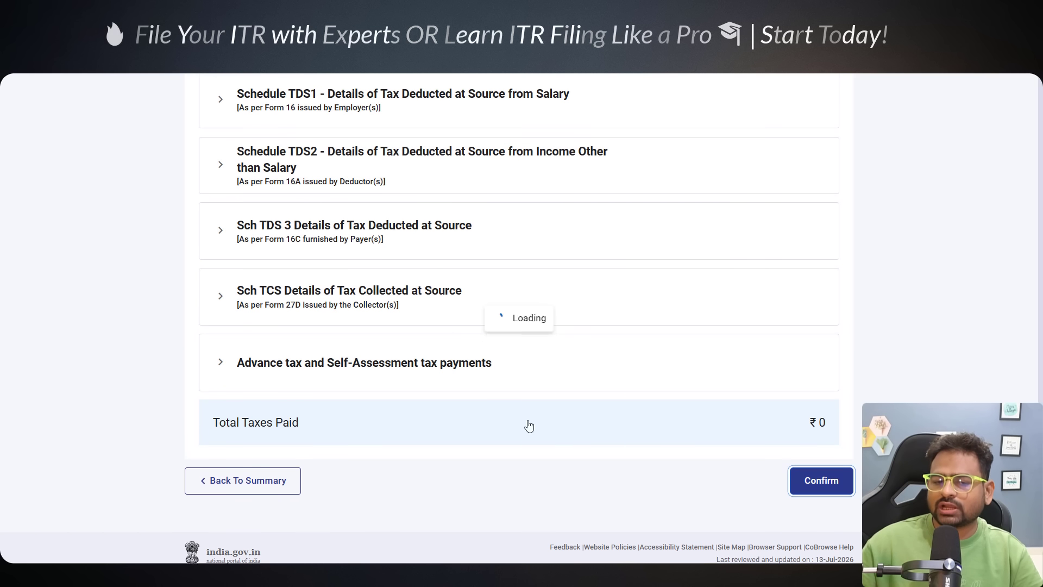
Step: Review the Filing Status section of the other return form for its filing section and tax regime choices
left_click(442, 392)
left_click_drag(268, 217, 438, 416)
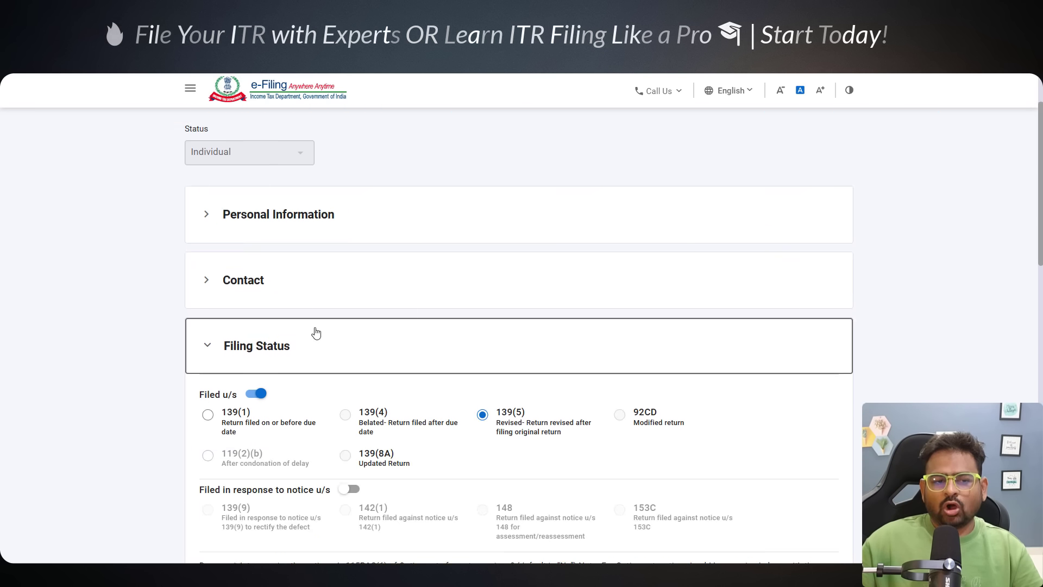
scroll(312, 333, "up", 3)
left_click_drag(219, 222, 326, 222)
scroll(244, 216, "down", 8)
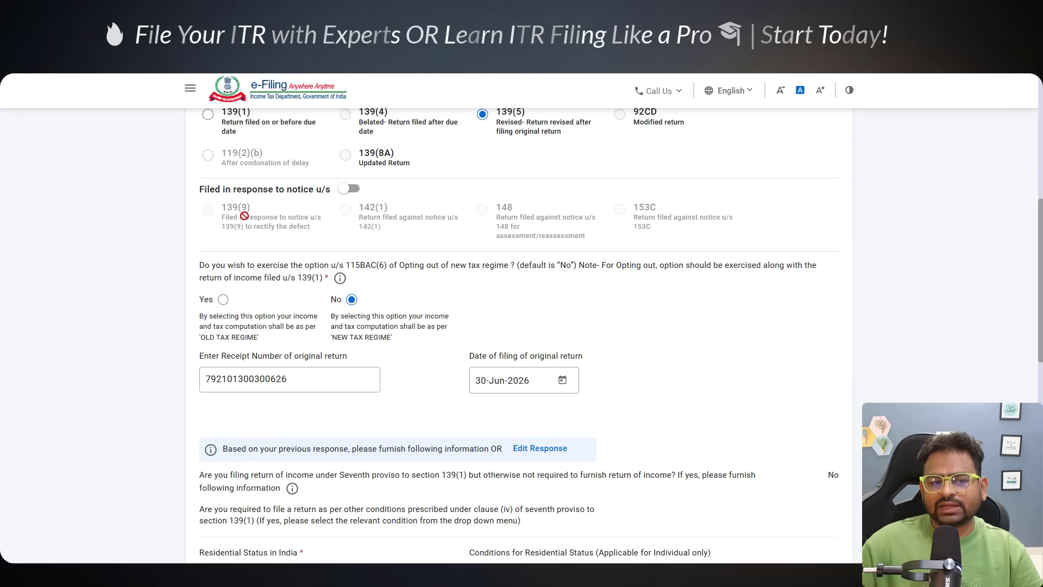
scroll(244, 216, "up", 3)
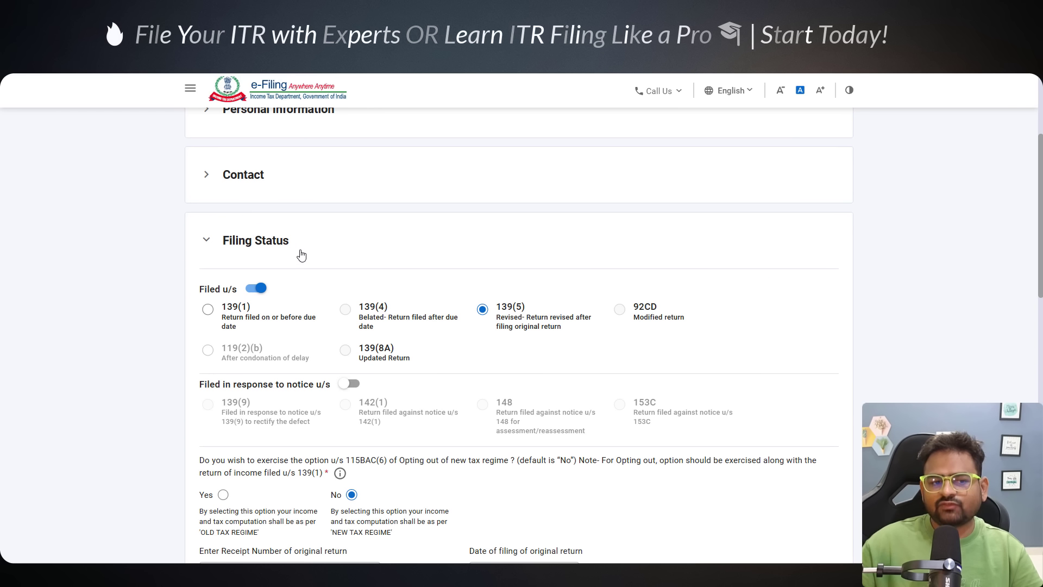
scroll(300, 255, "down", 3)
scroll(363, 303, "up", 2)
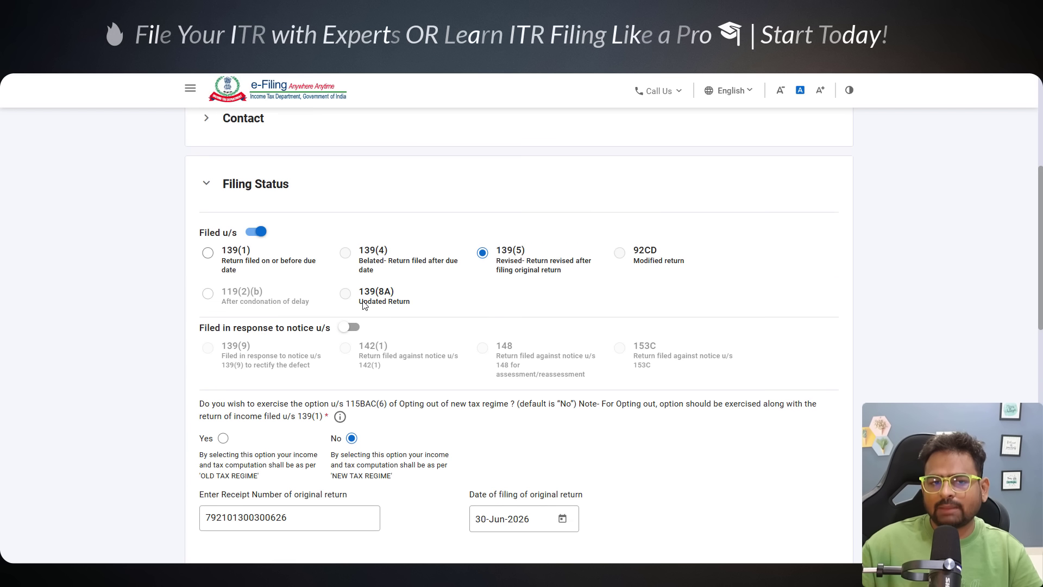
Step: Check the 139(5) option and the fields for the original return's receipt number and filing date
left_click_drag(515, 326, 548, 332)
scroll(537, 330, "down", 1)
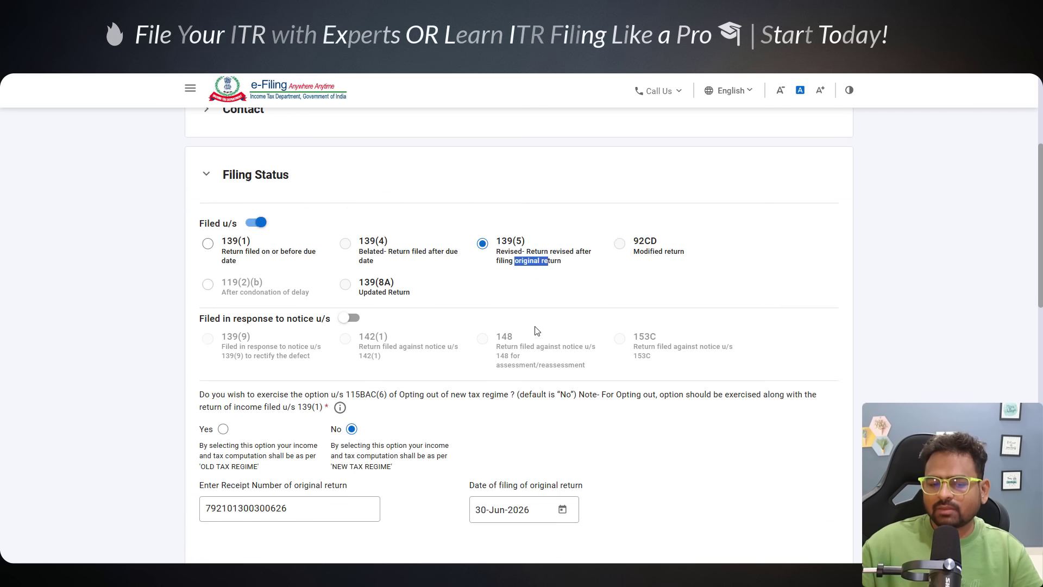
scroll(537, 330, "down", 2)
left_click_drag(205, 358, 306, 360)
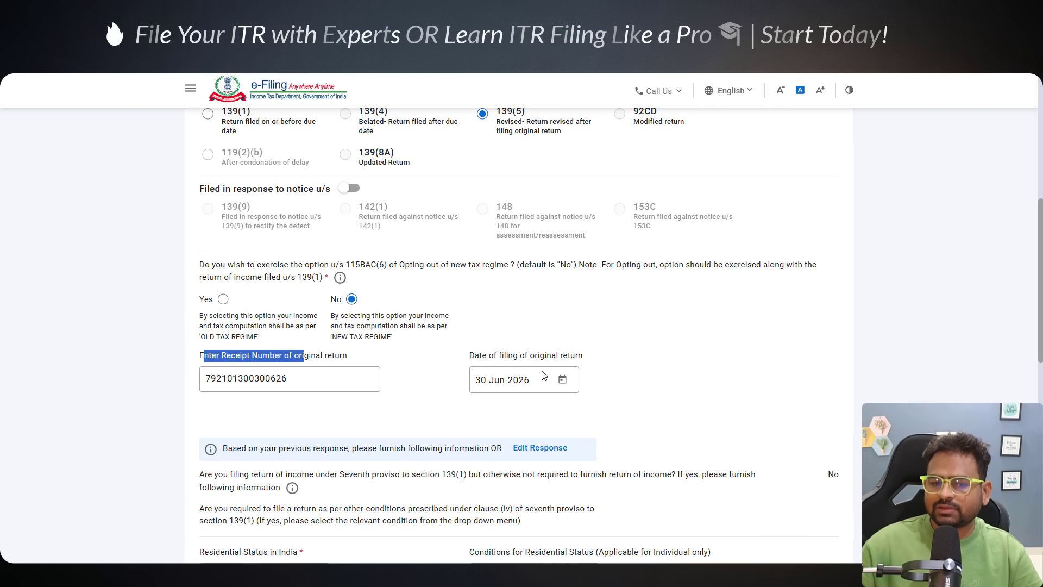
left_click_drag(487, 356, 559, 363)
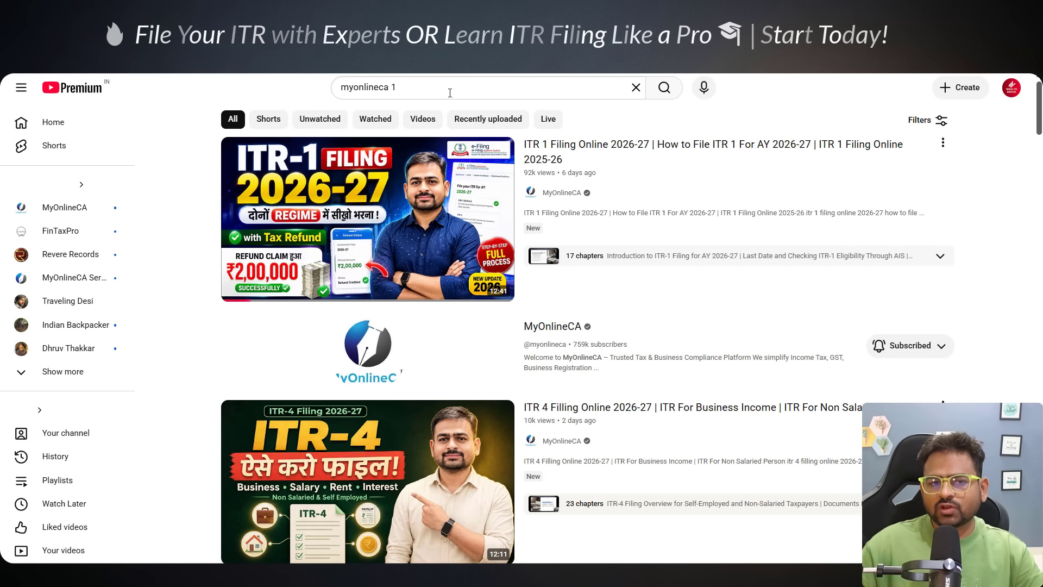
Step: Switch to YouTube and search for "myonlineca itr 1"
left_click(394, 87)
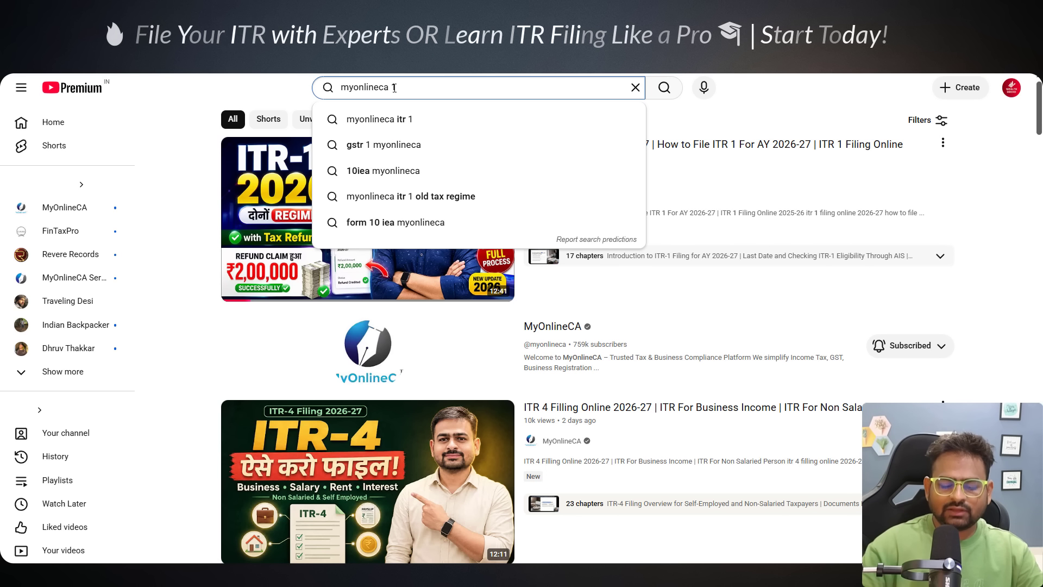
type("itr 1")
key("Return")
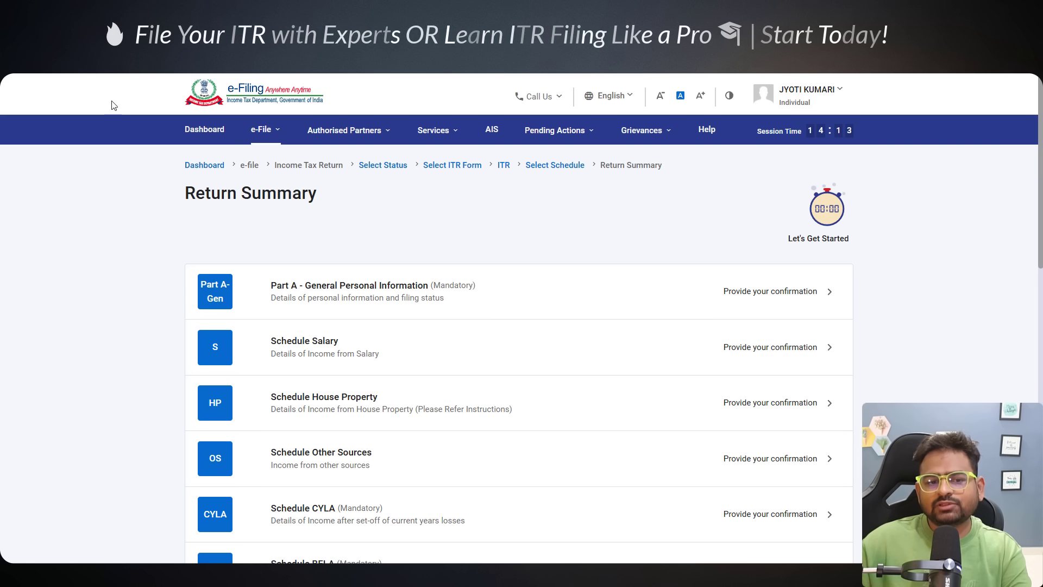
Step: Switch to the e-Filing portal and open View Filed Returns to examine the processing status of the A.Y. 2026-27 return
left_click(263, 129)
mouse_move(337, 159)
left_click(498, 187)
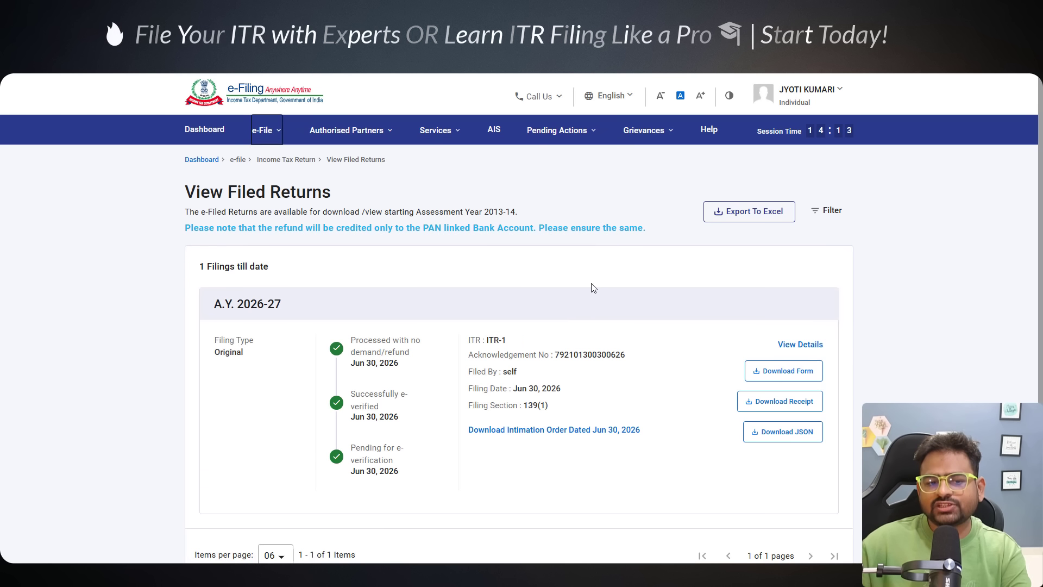
scroll(590, 289, "down", 3)
left_click_drag(360, 195, 385, 195)
left_click(362, 238)
scroll(361, 240, "up", 3)
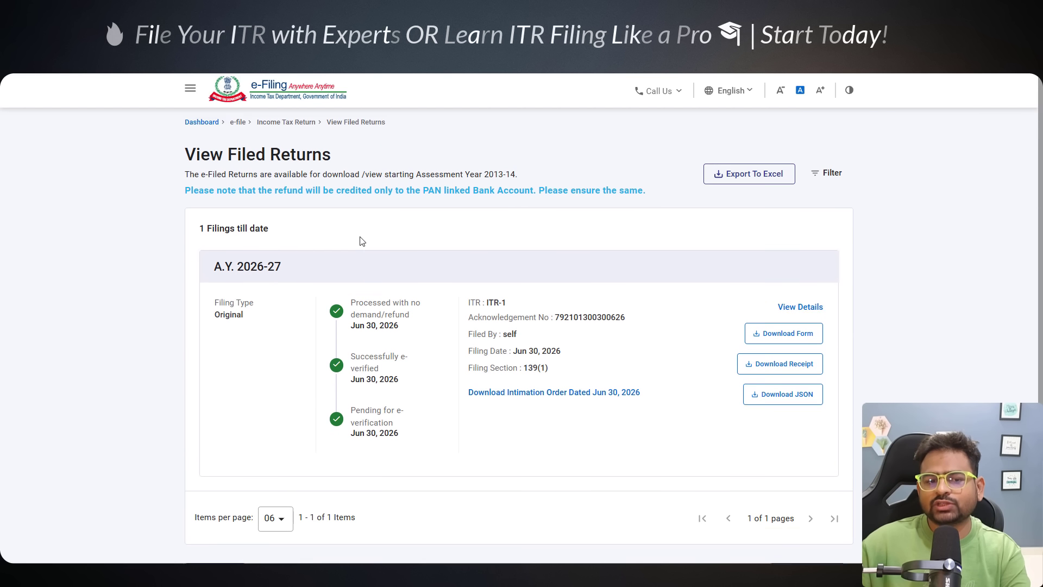
scroll(361, 399, "down", 3)
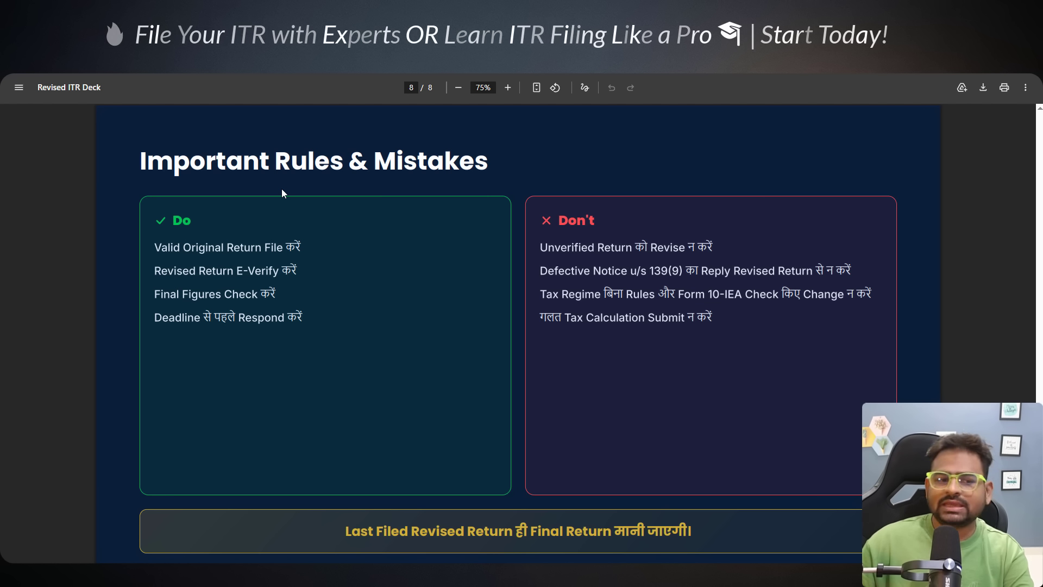
Step: Read the Revised ITR Deck's rules on section 139(9) defective notices and on changing the tax regime with Form 10-IEA
left_click_drag(583, 272, 808, 272)
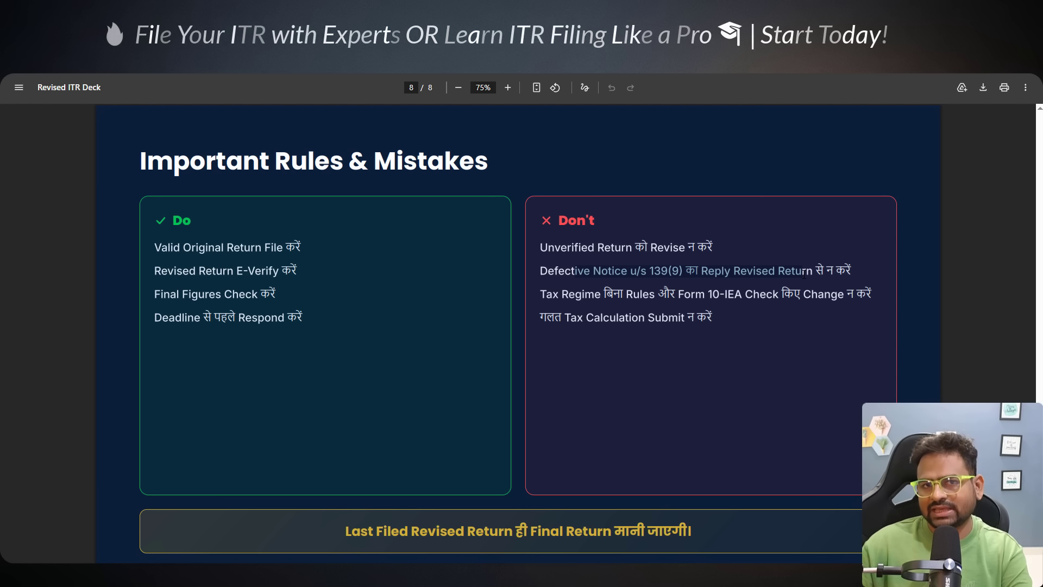
left_click_drag(588, 293, 797, 293)
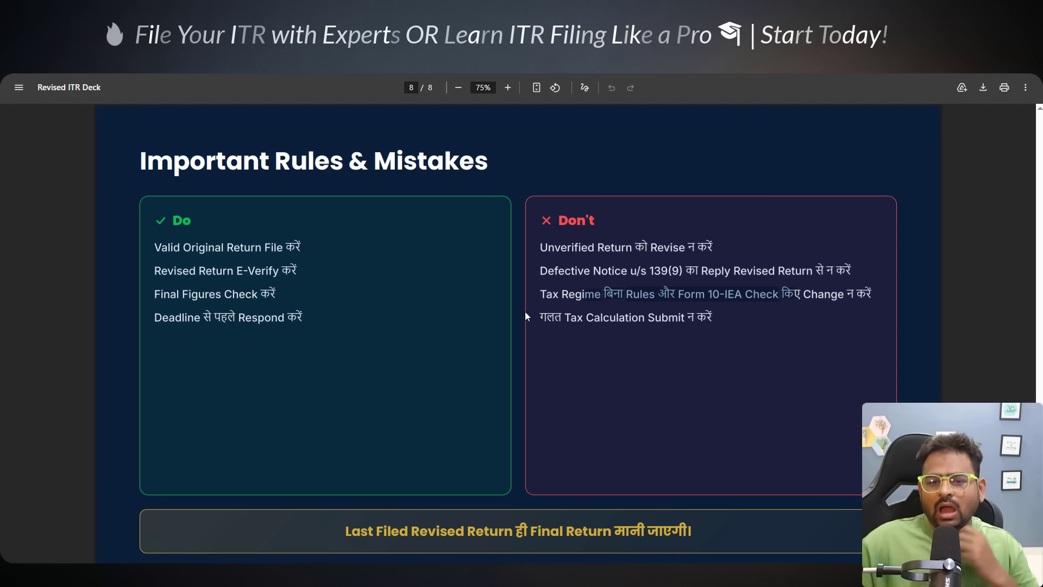
left_click_drag(569, 294, 686, 296)
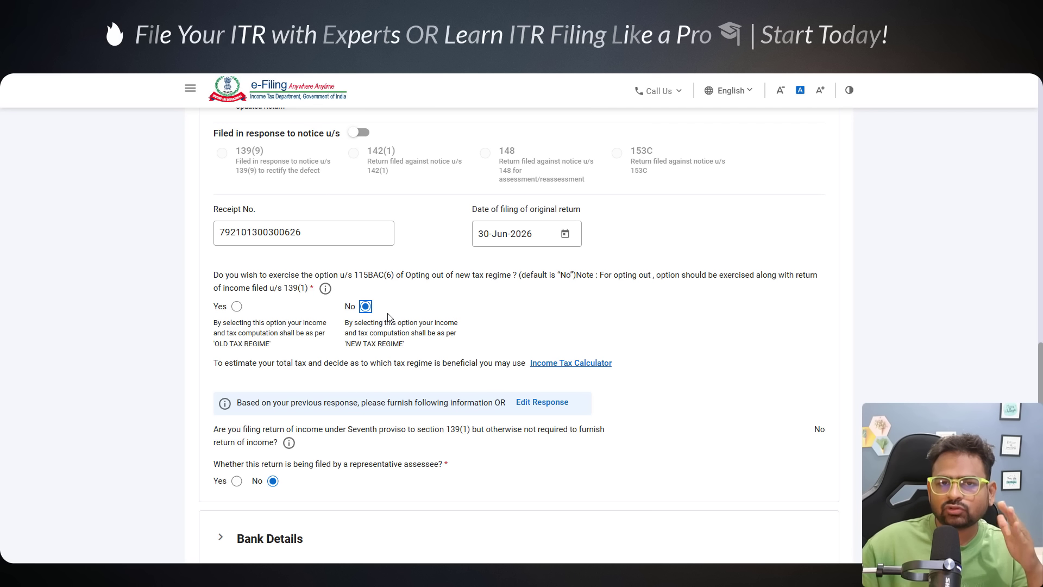
Step: Choose Yes for opting out of the new tax regime under section 115BAC(6), and compare the old and new regime notes
left_click(368, 341)
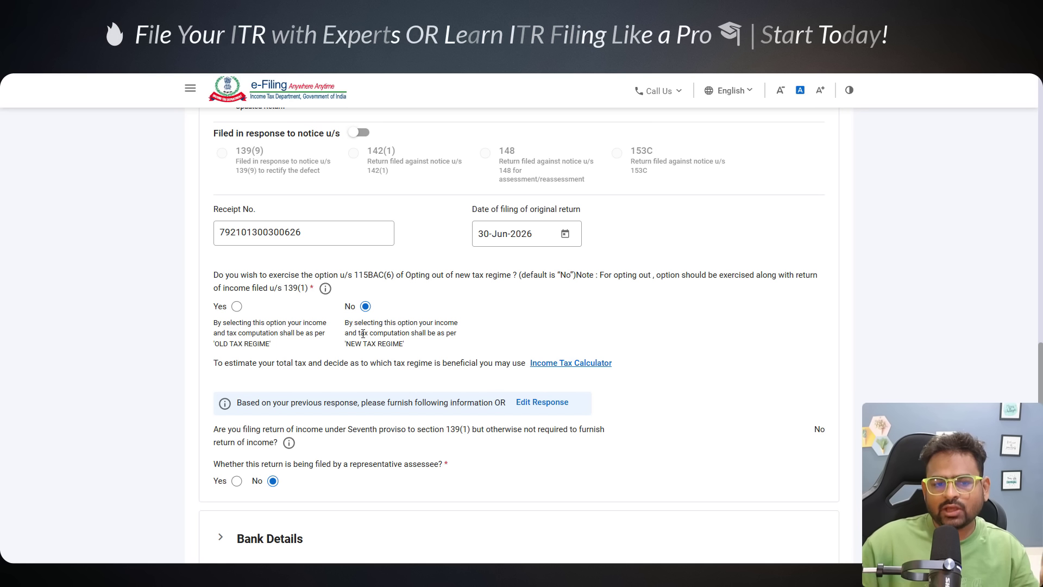
double_click(363, 334)
left_click_drag(405, 362, 215, 333)
left_click(237, 306)
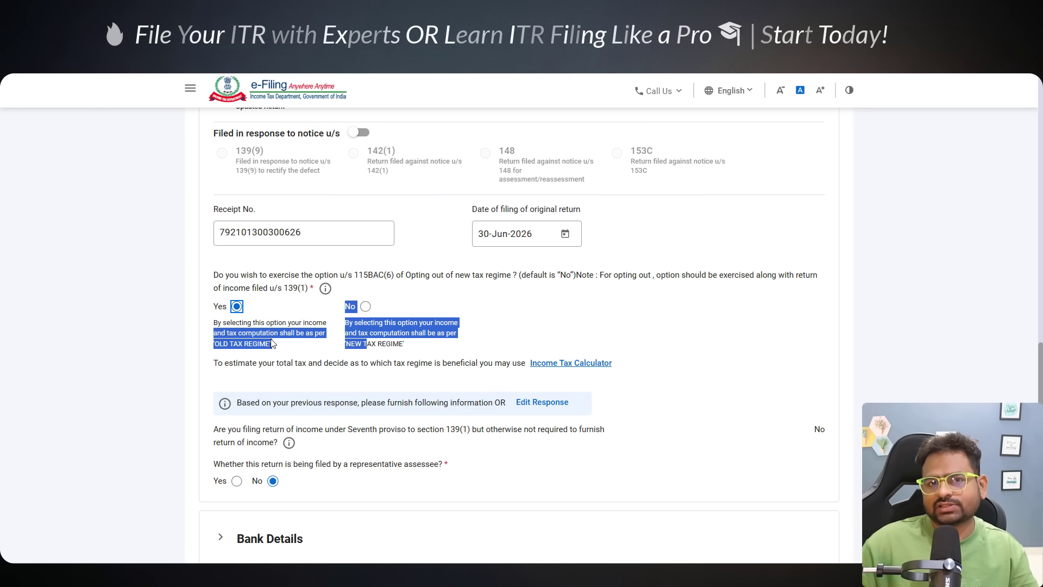
triple_click(387, 333)
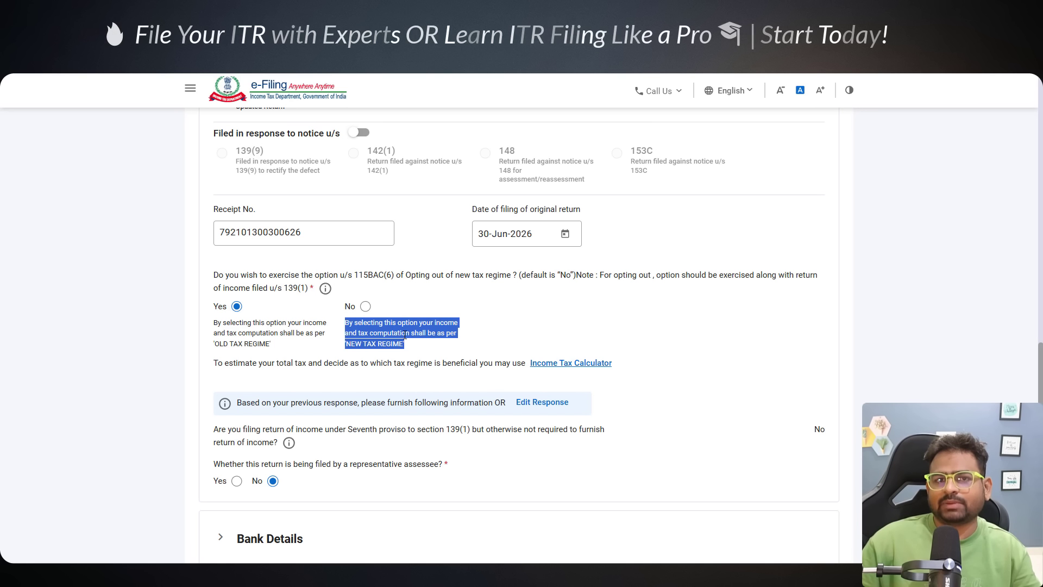
triple_click(291, 335)
triple_click(404, 345)
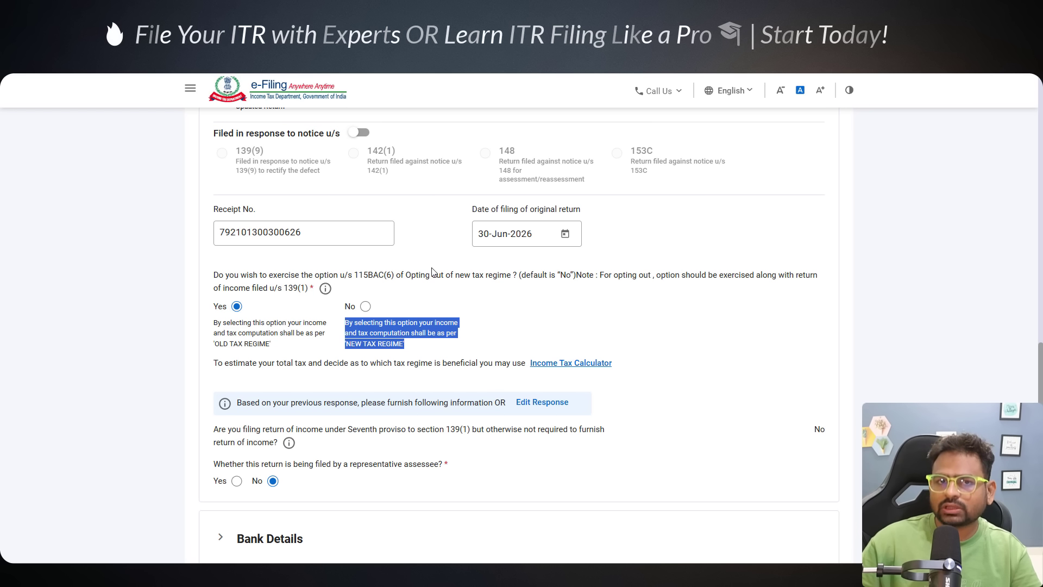
mouse_move(325, 288)
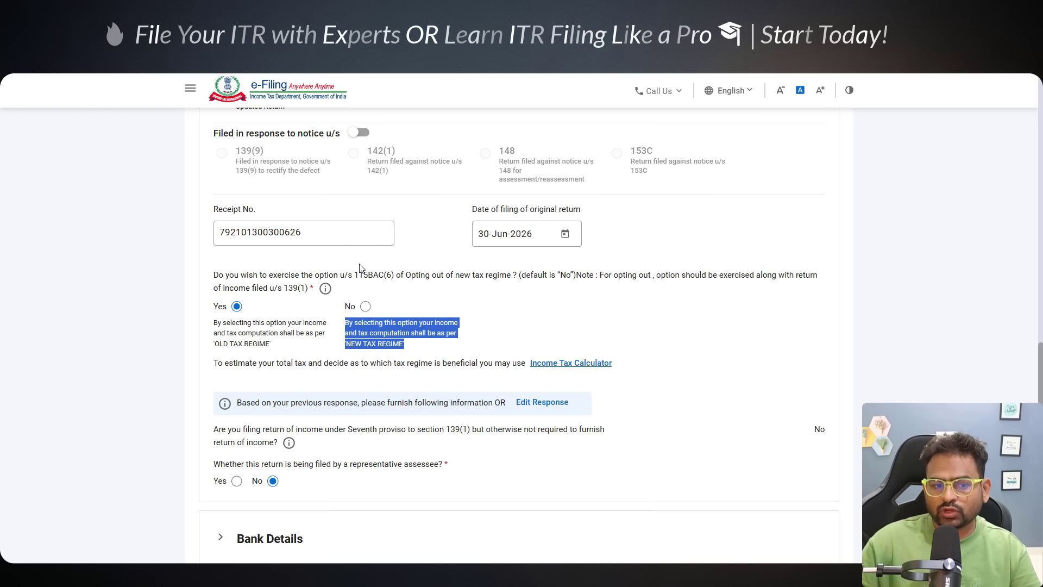
scroll(251, 283, "up", 1)
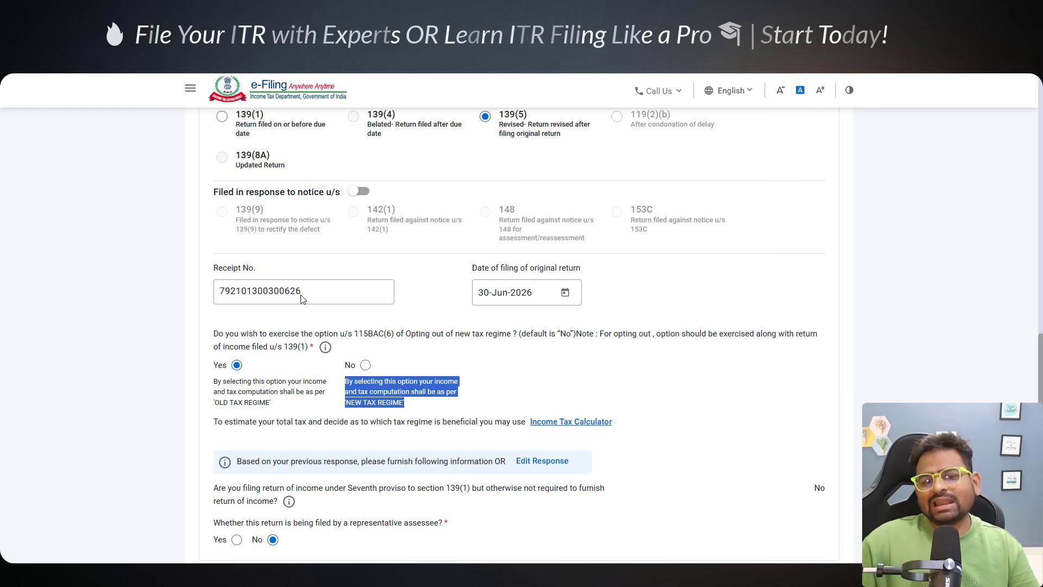
scroll(251, 283, "down", 4)
scroll(405, 281, "up", 4)
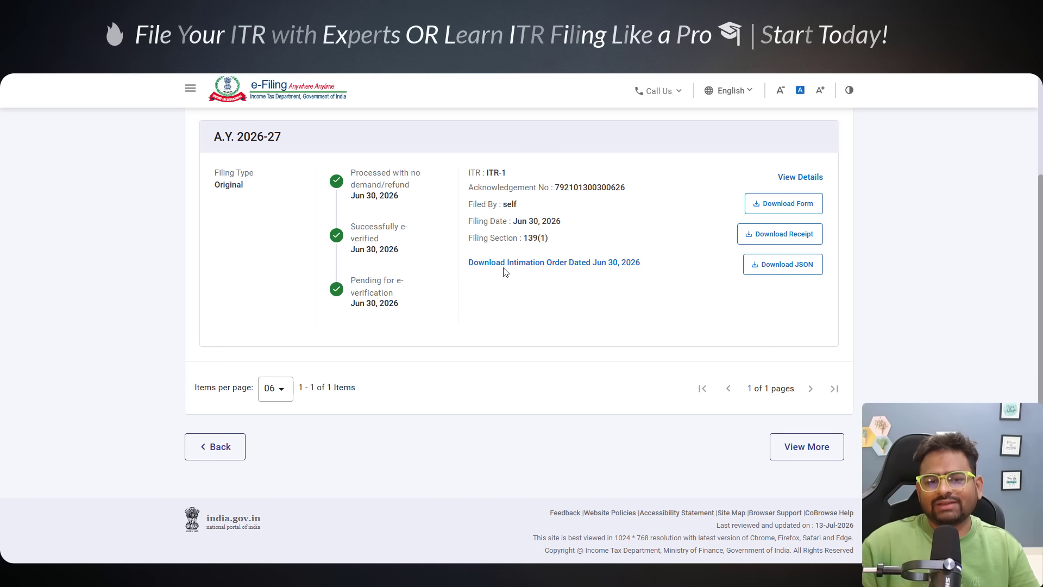
Step: Check the filing type, processing status and e-verification stages of the filed A.Y. 2026-27 return
scroll(395, 314, "up", 4)
scroll(395, 313, "down", 4)
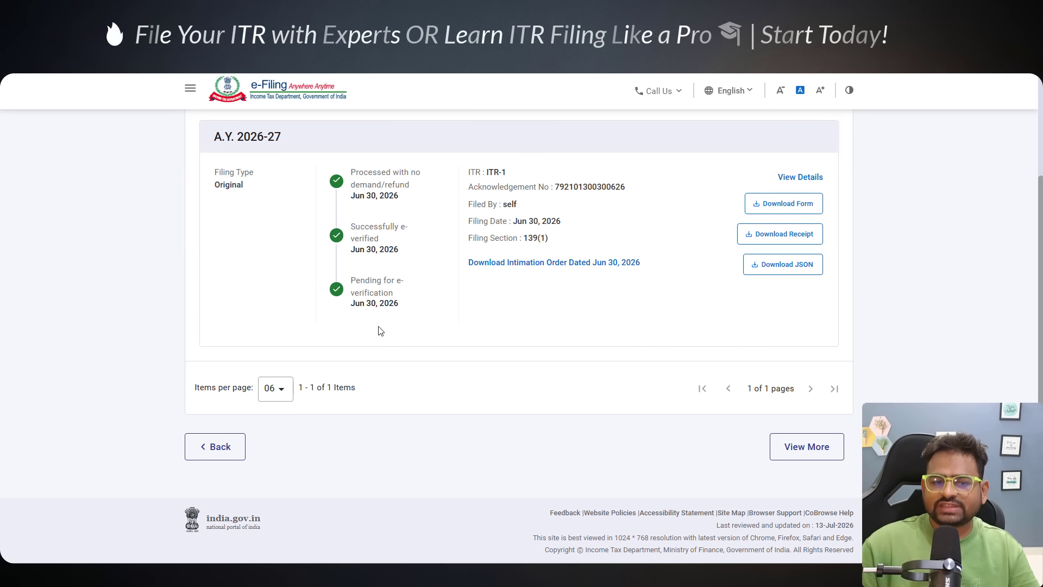
left_click_drag(394, 304, 230, 185)
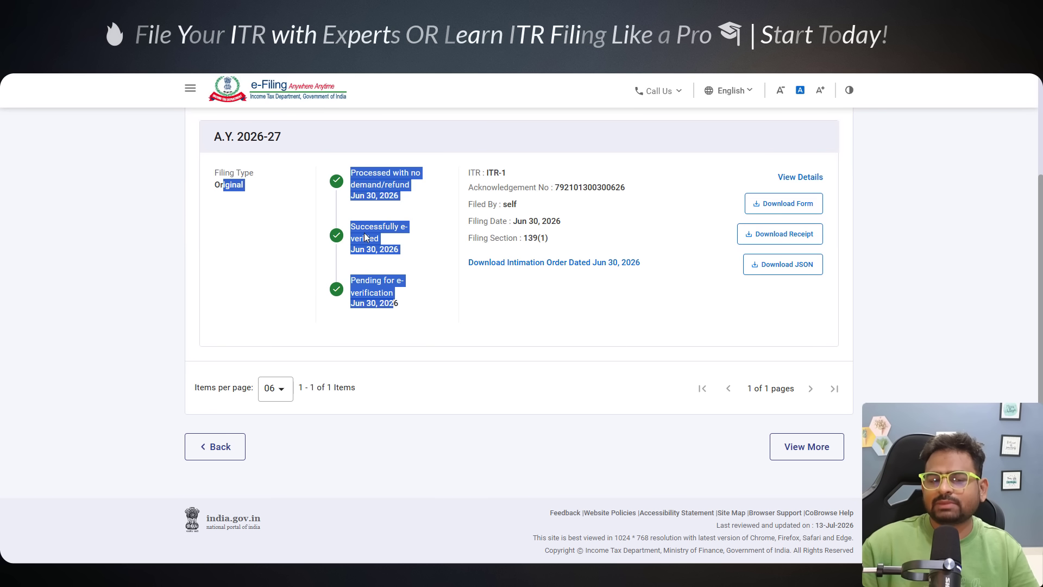
left_click_drag(396, 302, 351, 247)
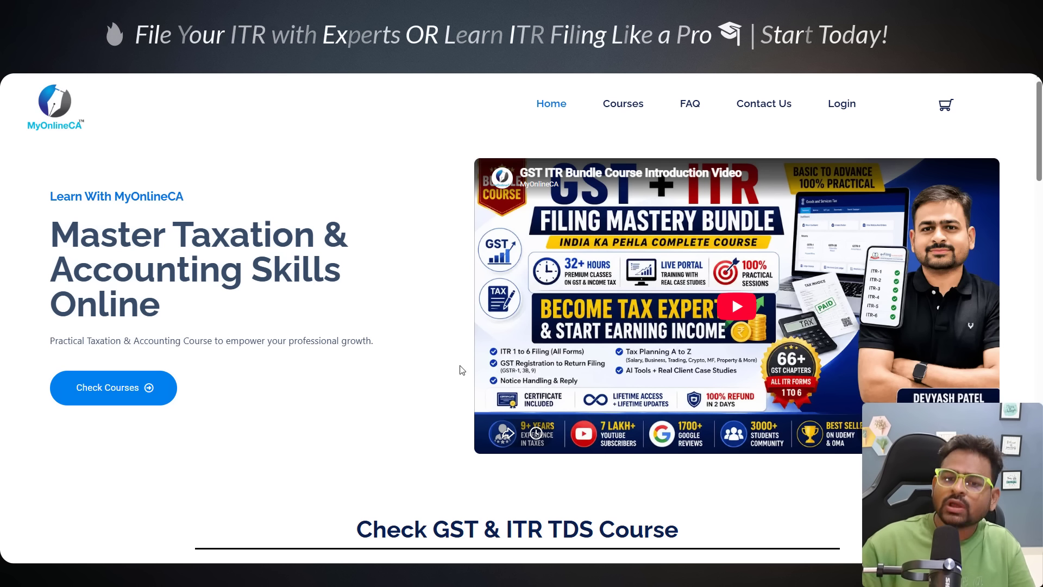
Step: Look through the MyOnlineCA website's home page for its course offers and learner testimonials
scroll(441, 356, "down", 7)
scroll(440, 353, "down", 10)
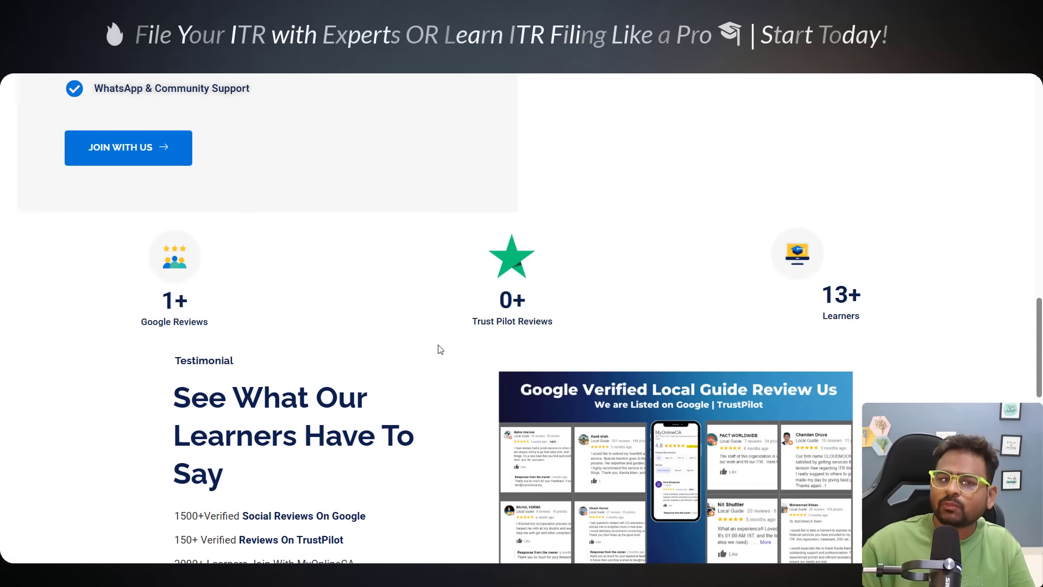